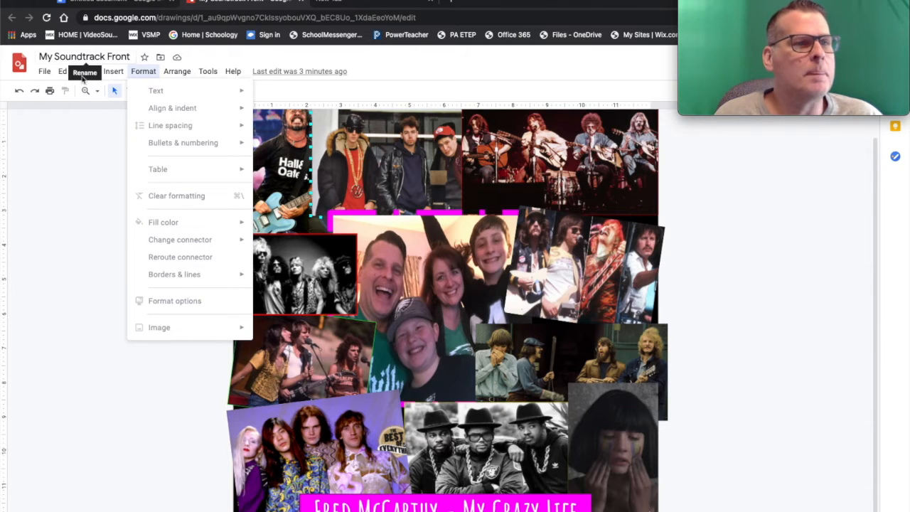
Step: Create a new blank drawing and name it FM_My Soundtrack Back
mouse_move(44, 73)
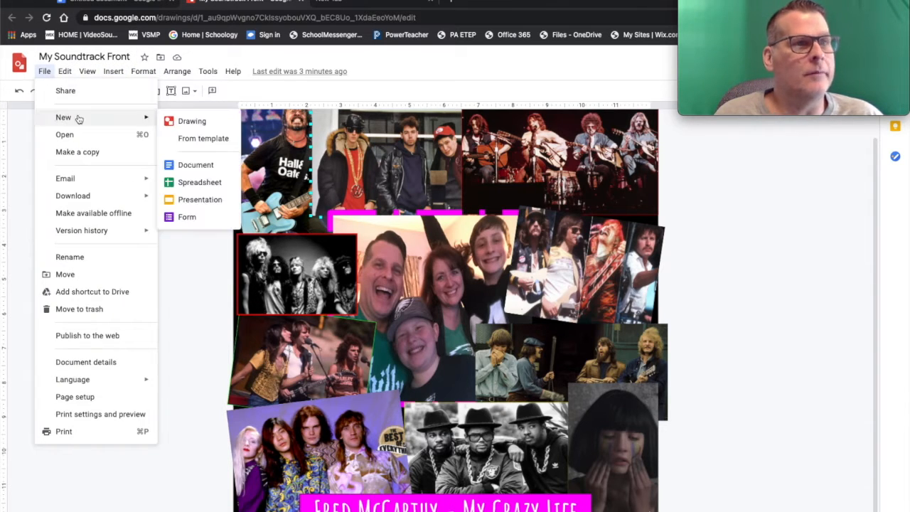
click(178, 121)
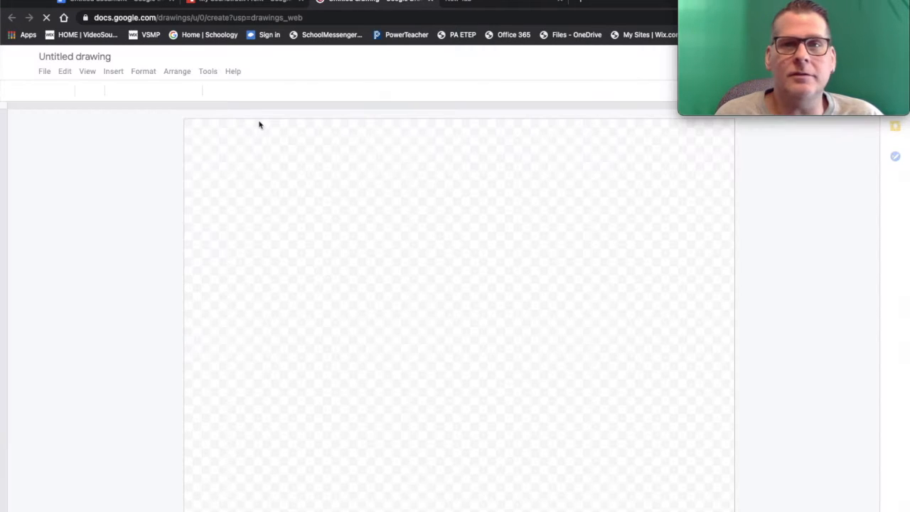
click(89, 56)
text(M)
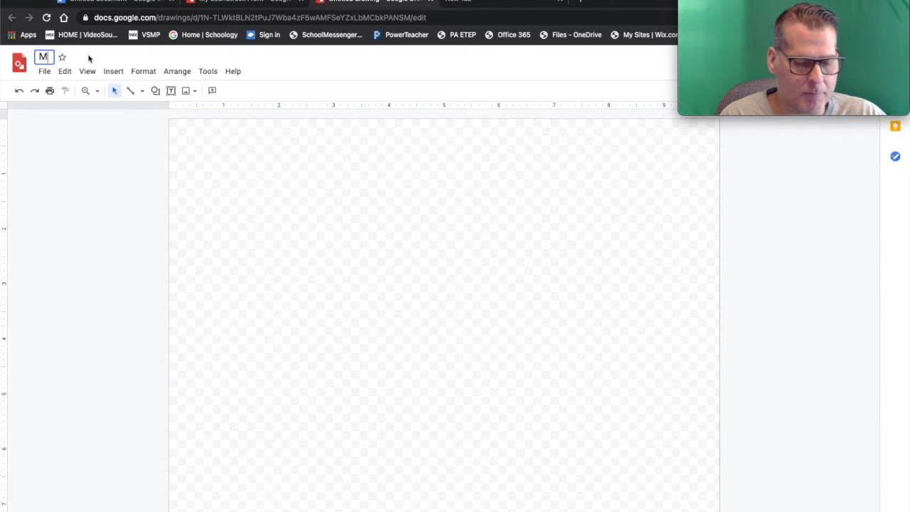
text(y Sound)
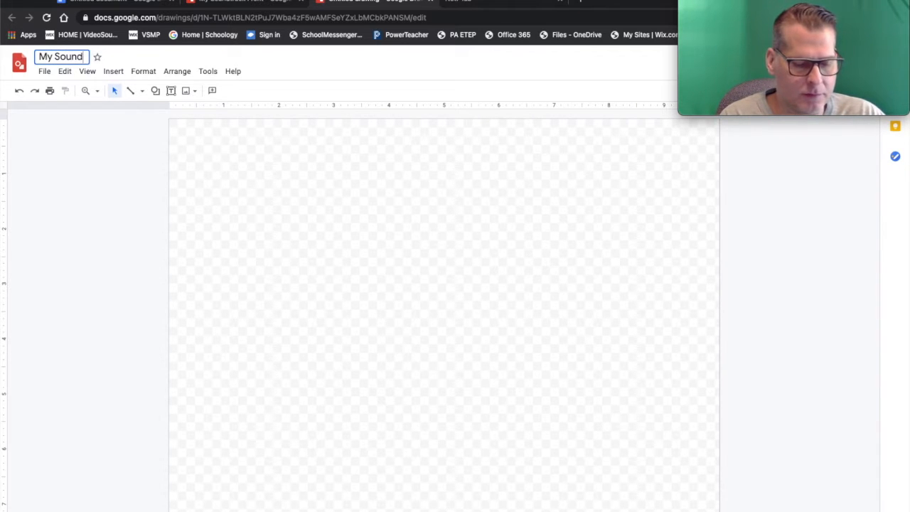
text(track Ba)
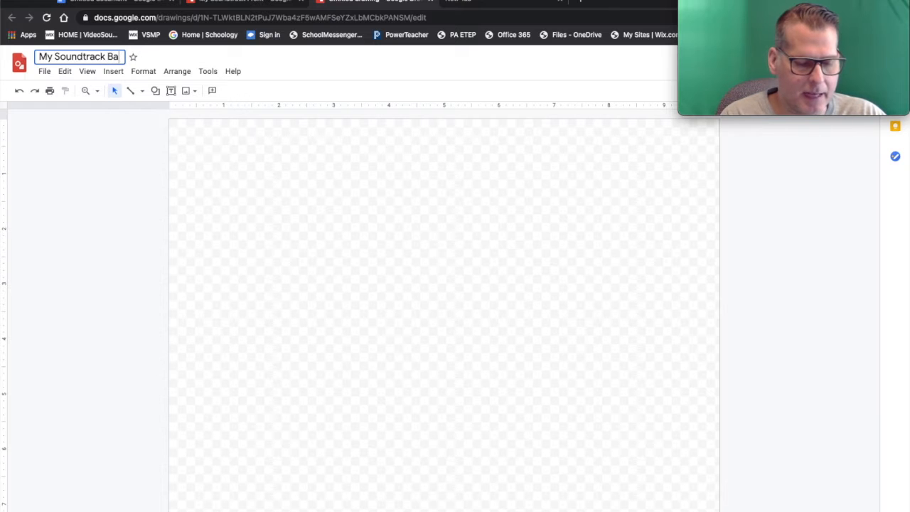
text(ck)
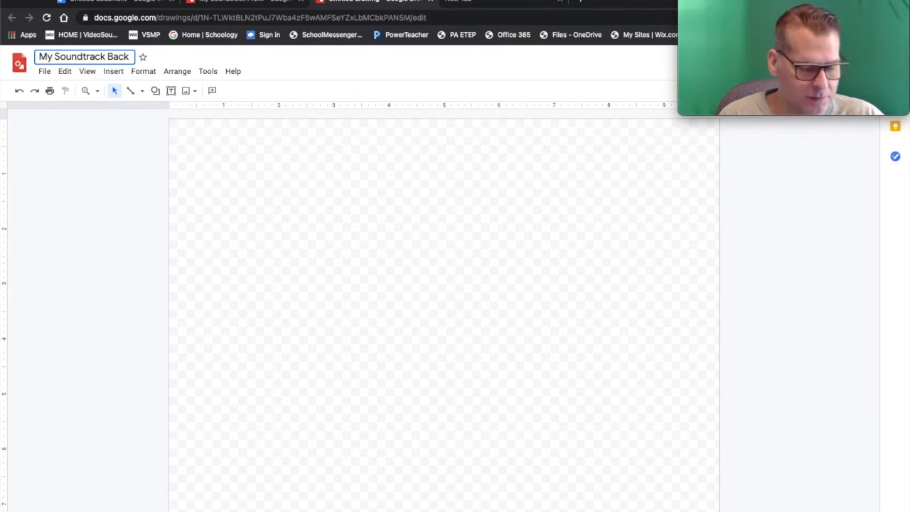
text(FM_)
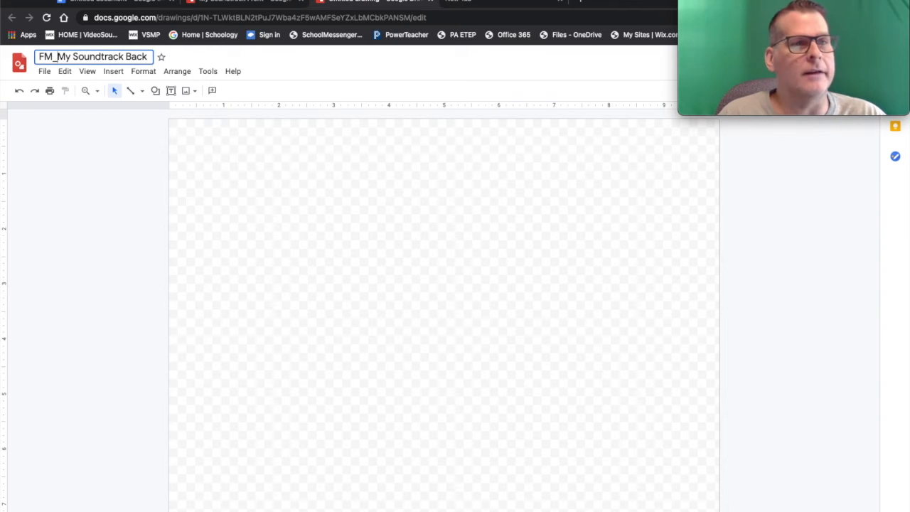
key(Return)
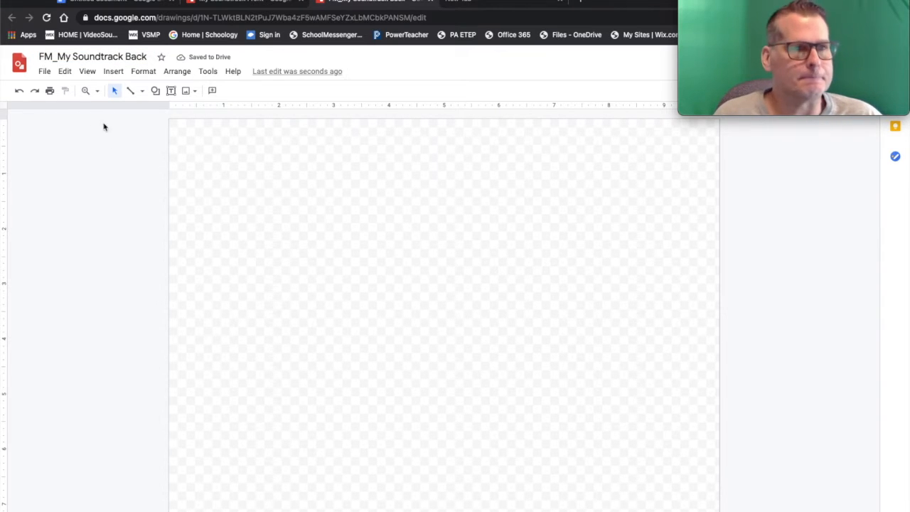
Step: Set the drawing's page size to a custom 12 x 12 inches
click(43, 71)
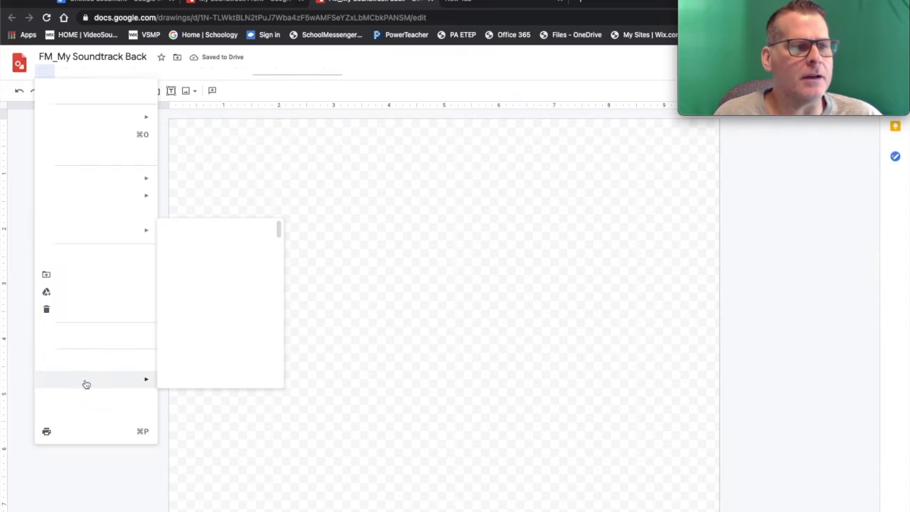
click(80, 396)
click(430, 283)
click(416, 333)
click(404, 314)
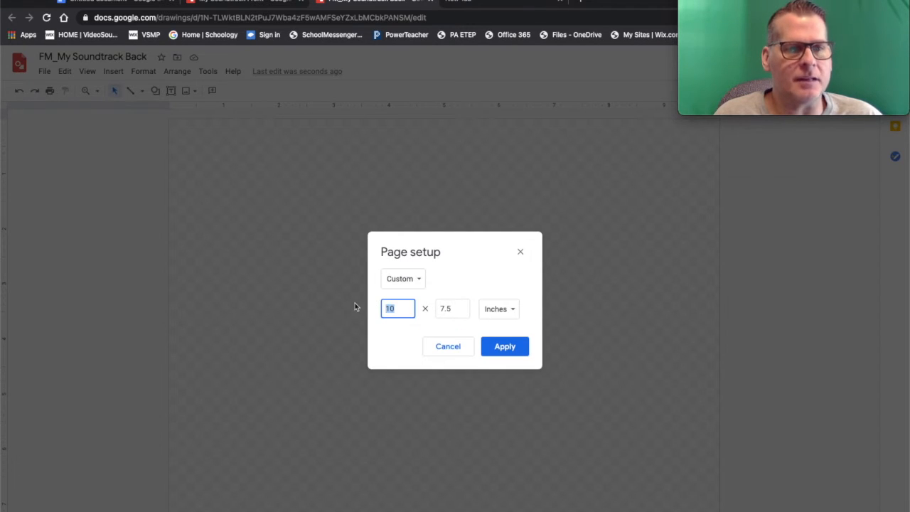
text(12)
click(458, 309)
text(12)
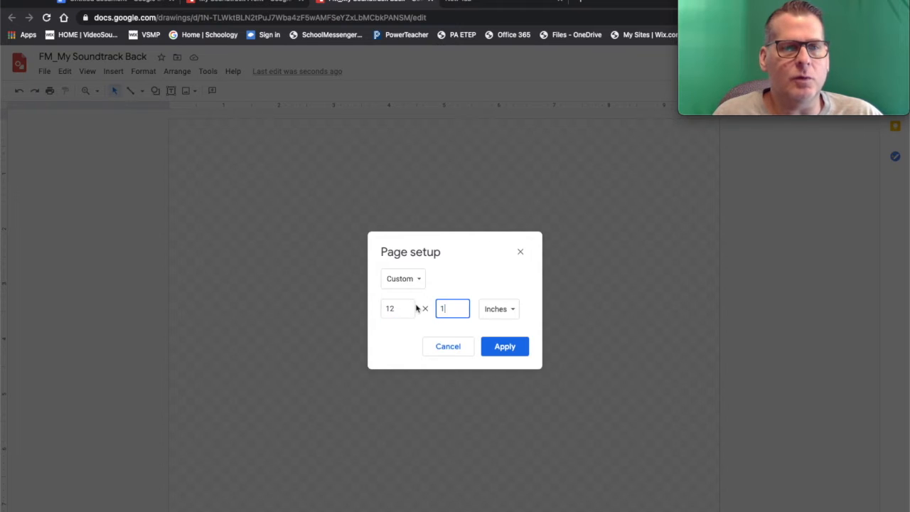
click(513, 347)
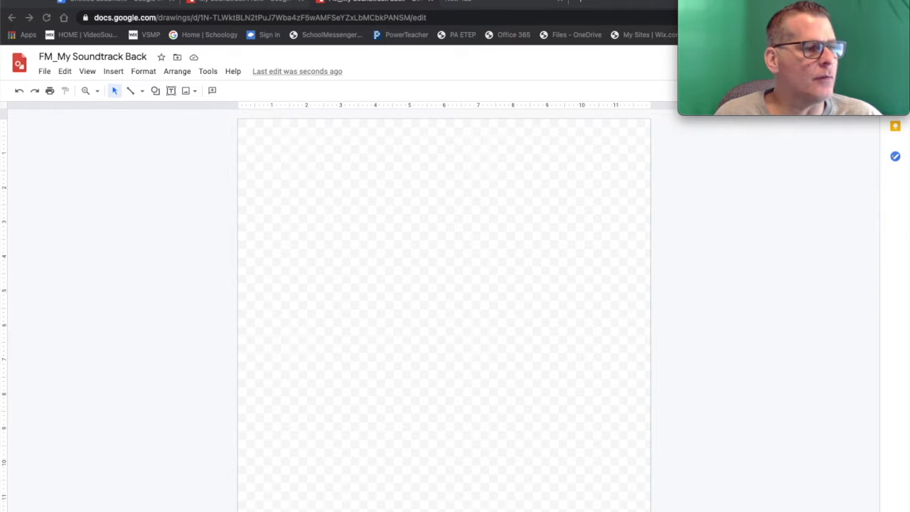
Step: Switch to the MY Soundtrack Word document, copy its ten-song numbered list, and move the document window out of the way
drag(2, 5, 480, 17)
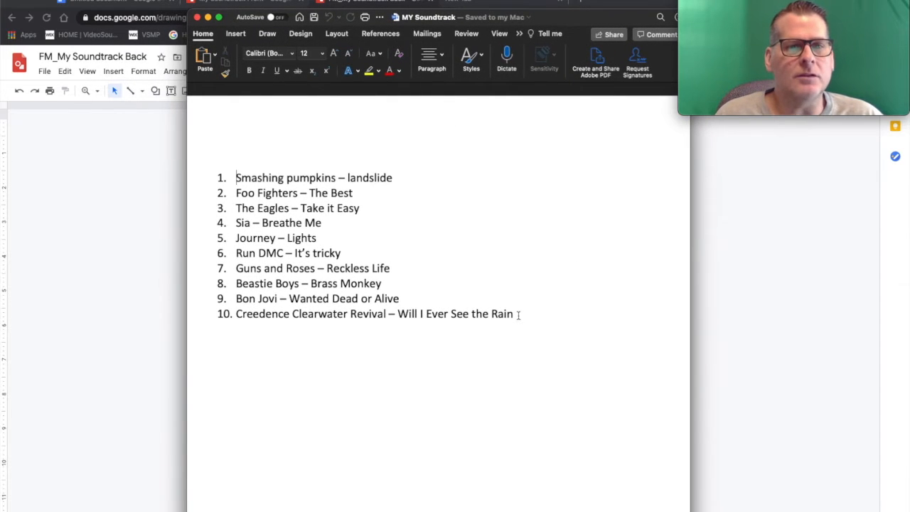
drag(519, 316, 224, 162)
key(ctrl+c)
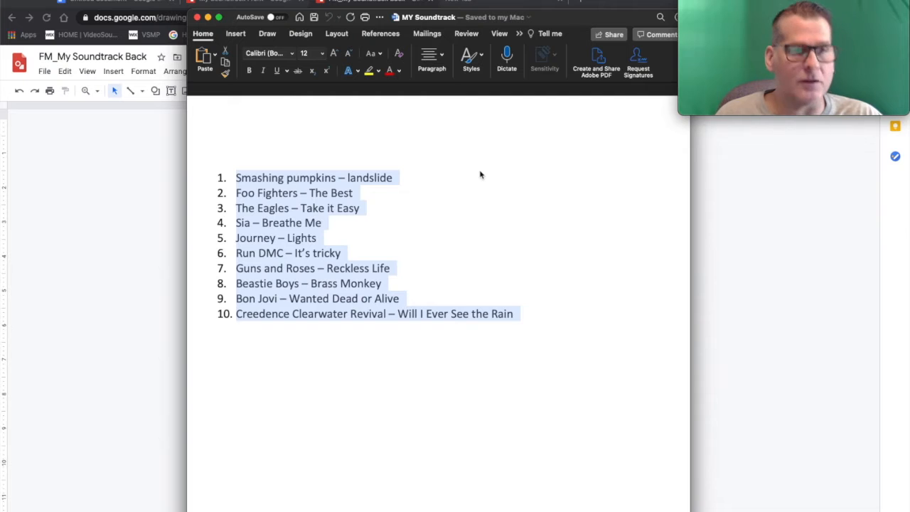
drag(573, 19, 0, 177)
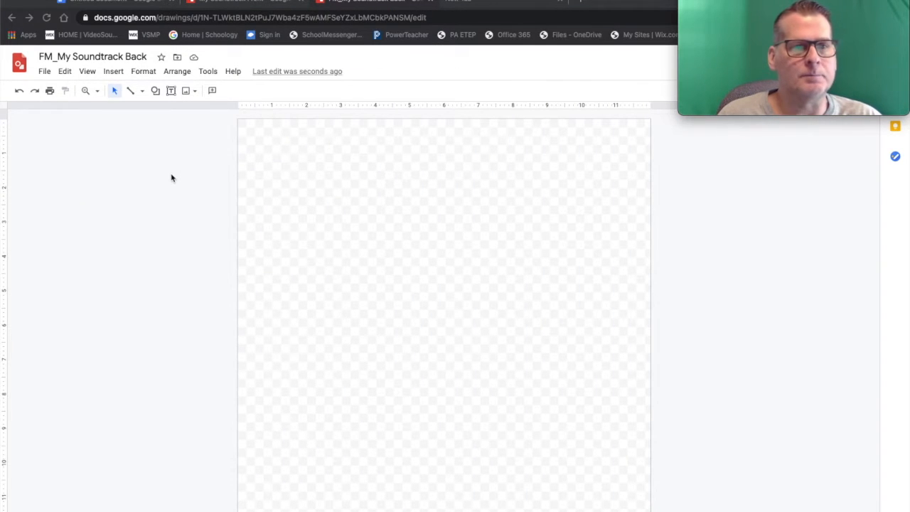
Step: Draw a tall text box on the upper middle of the canvas and paste the copied song list into it
click(449, 195)
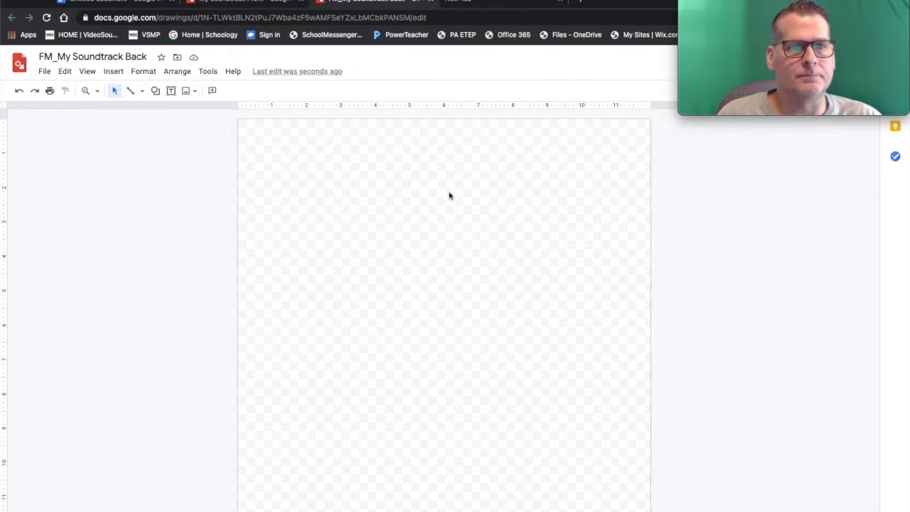
right_click(405, 210)
click(170, 90)
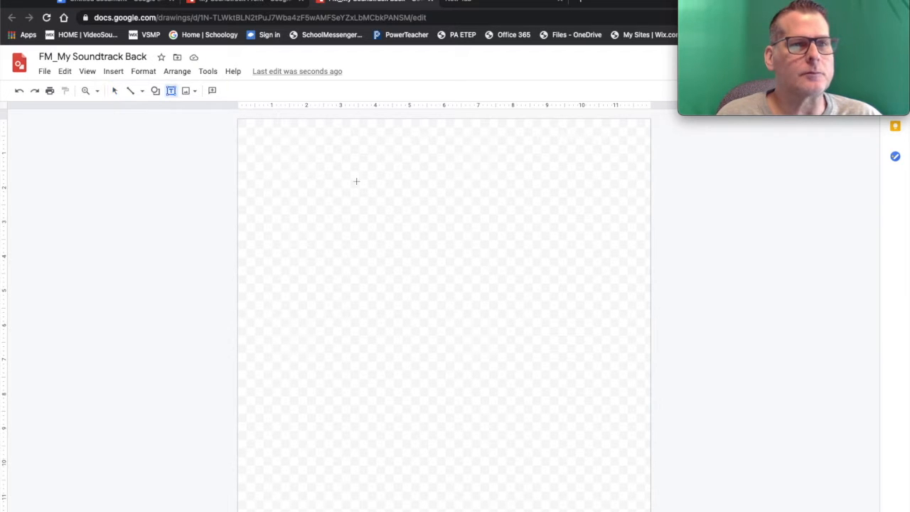
drag(358, 146, 527, 511)
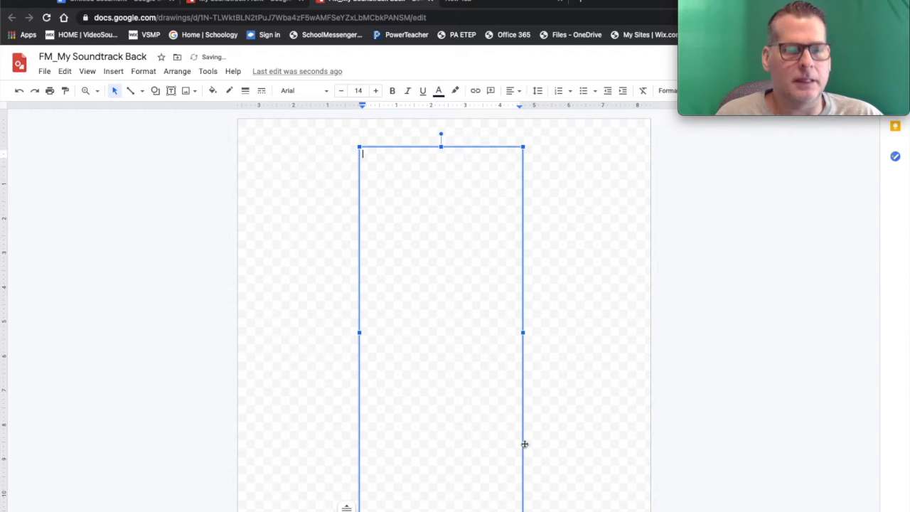
key(ctrl+v)
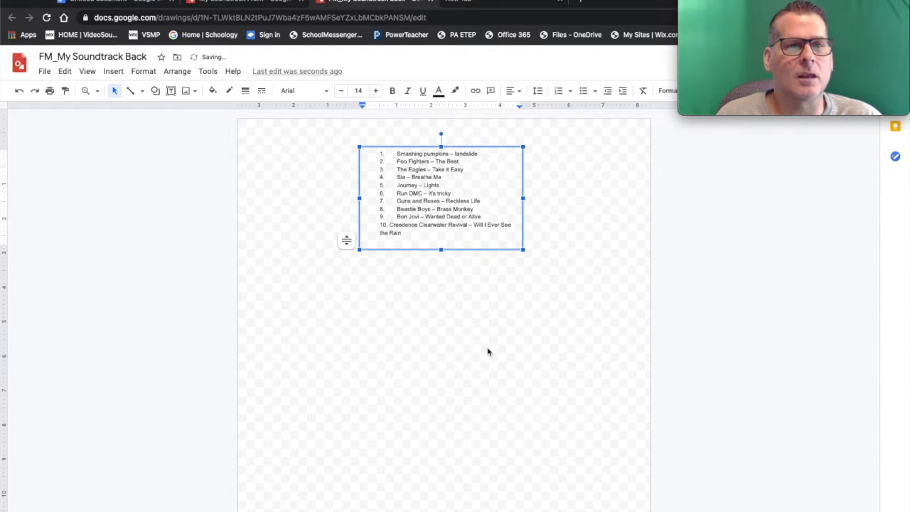
drag(524, 250, 520, 426)
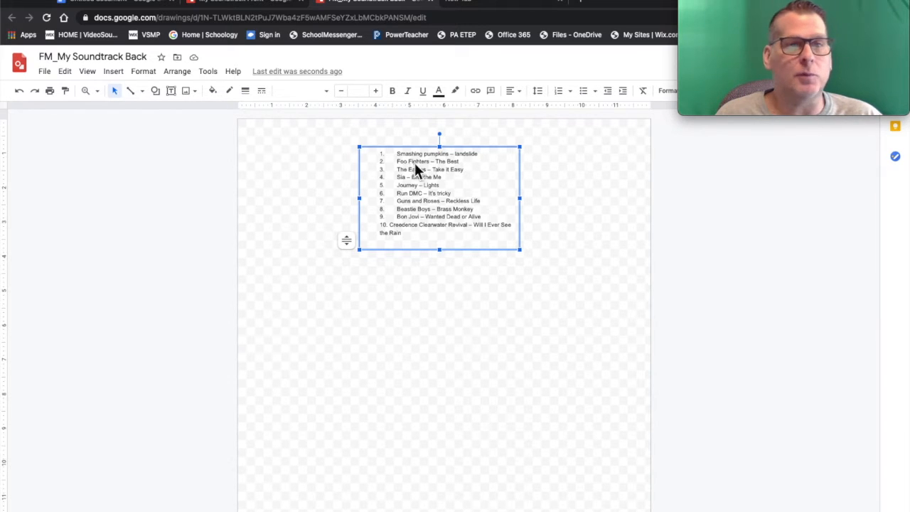
Step: Move the song list text box off the canvas into the blank area on its right side
drag(419, 146, 763, 239)
double_click(751, 245)
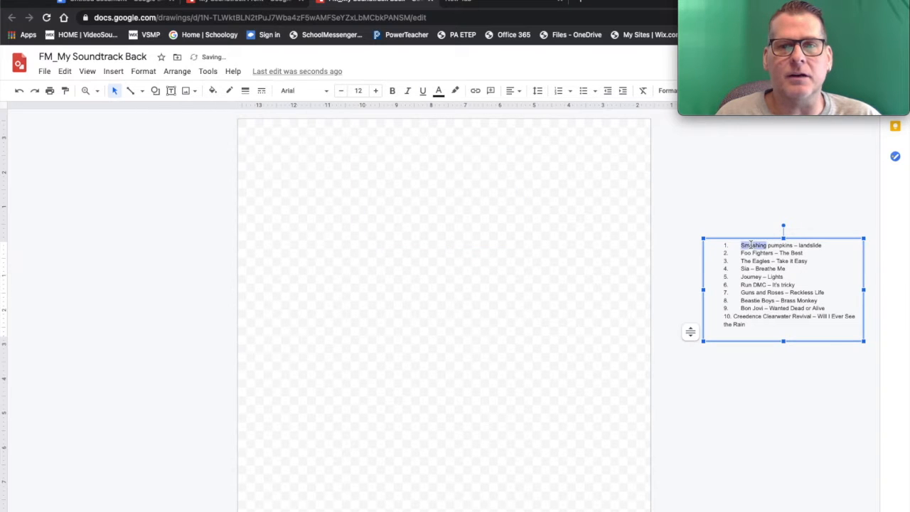
drag(825, 246, 700, 242)
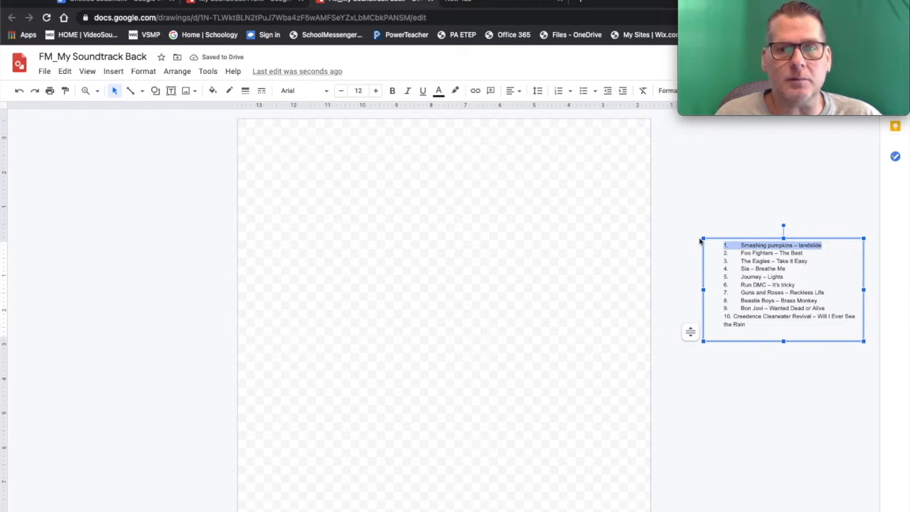
click(109, 198)
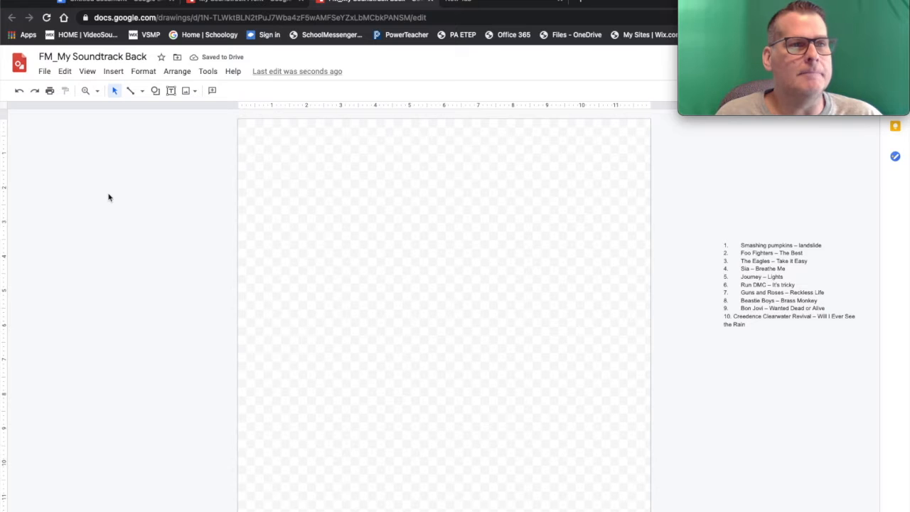
Step: Draw a rectangle about 6 inches wide and 1 inch tall in the canvas's upper-left area and fill it with light magenta
click(155, 91)
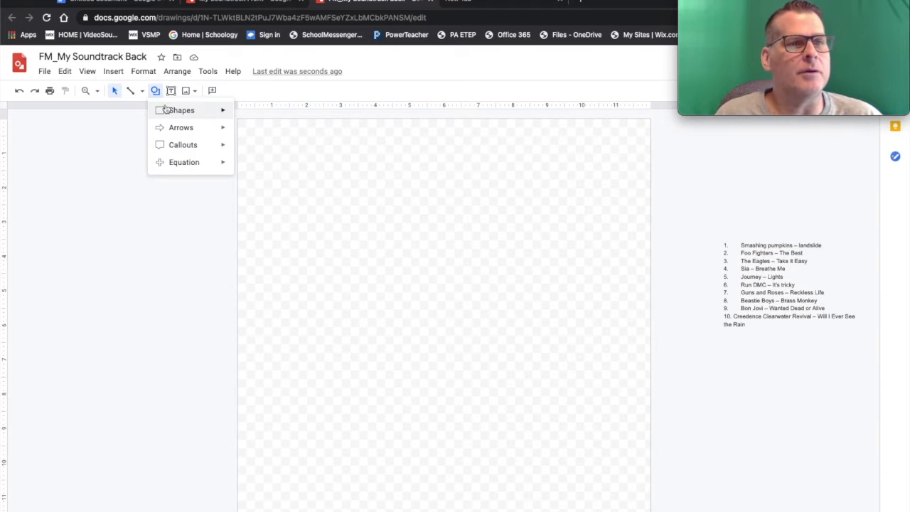
mouse_move(165, 109)
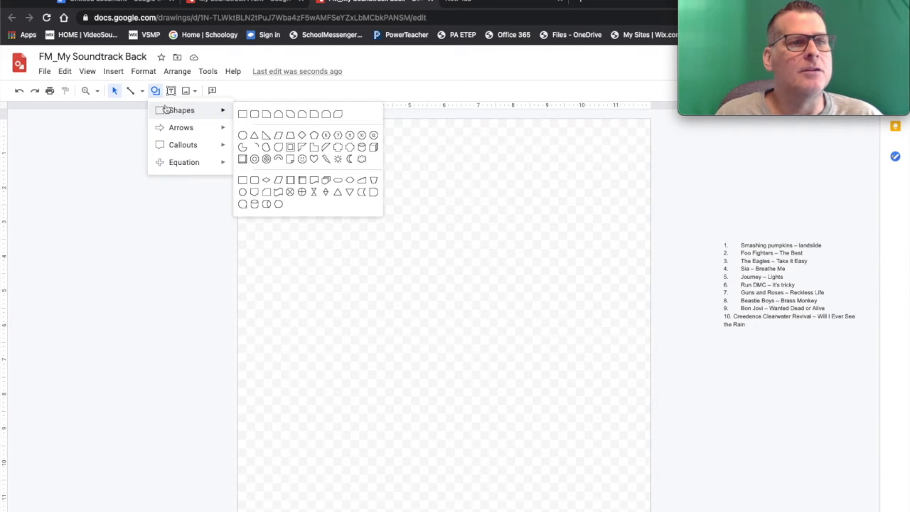
click(242, 115)
drag(256, 138, 458, 177)
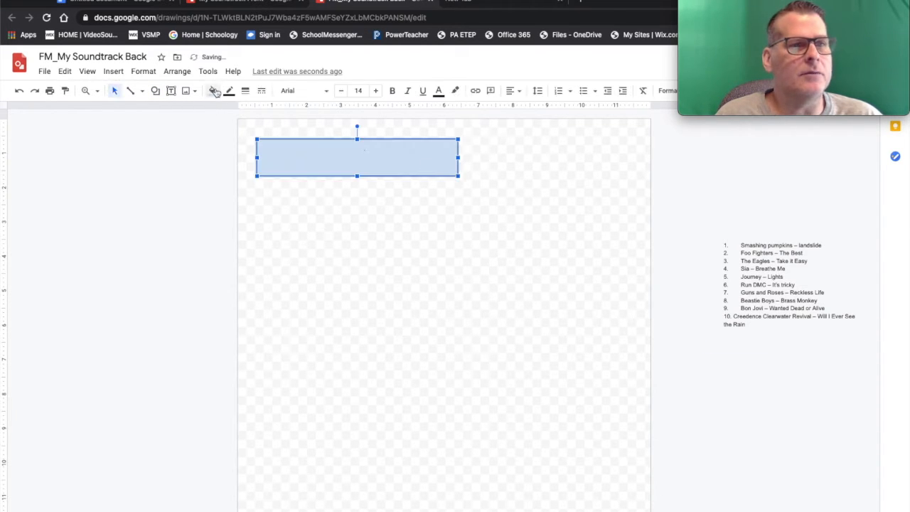
click(212, 91)
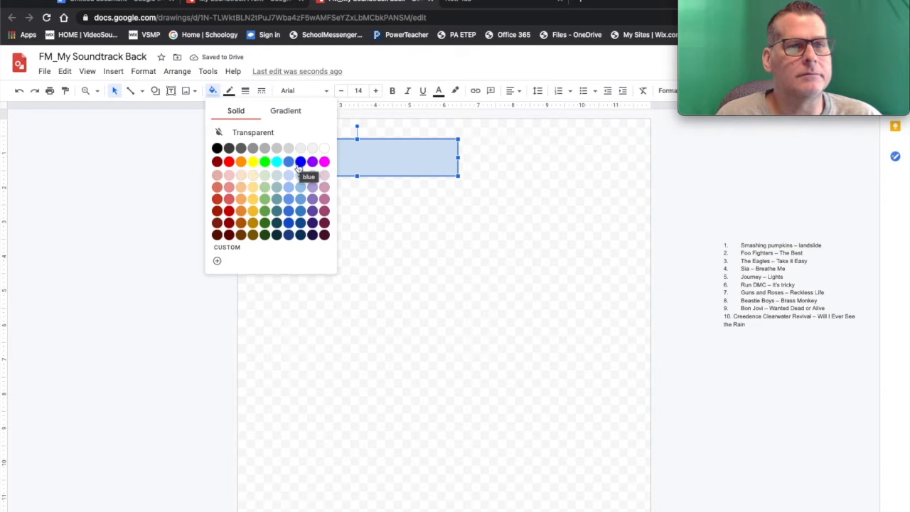
click(324, 187)
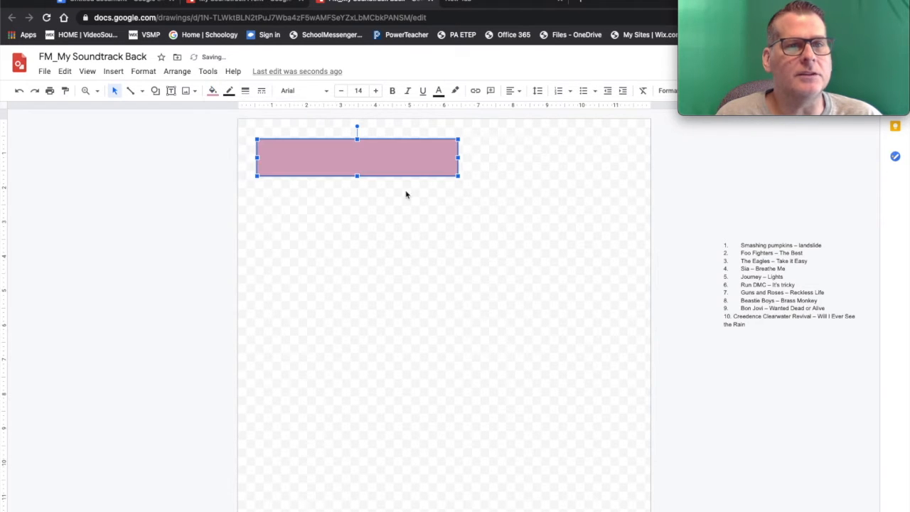
Step: Copy the first line of the song list, "Smashing pumpkins – landslide", and paste it into the rectangle
triple_click(783, 246)
key(ctrl+c)
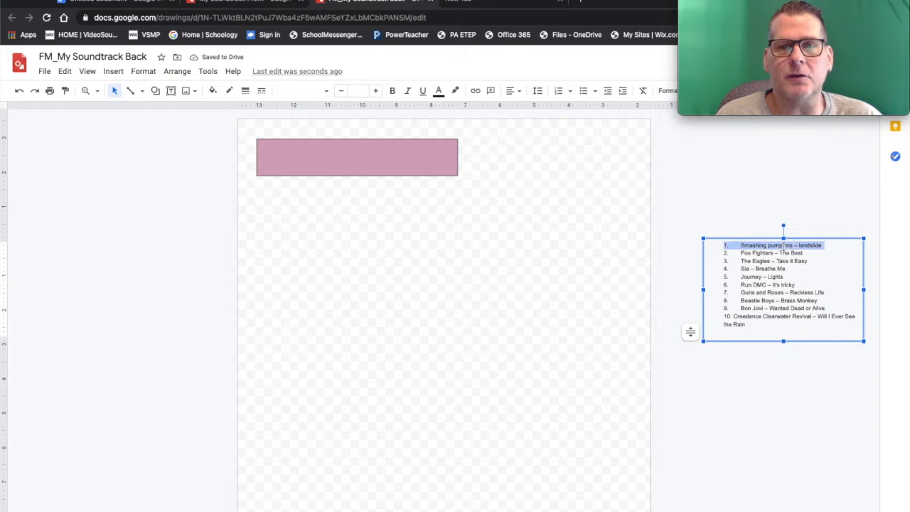
click(325, 169)
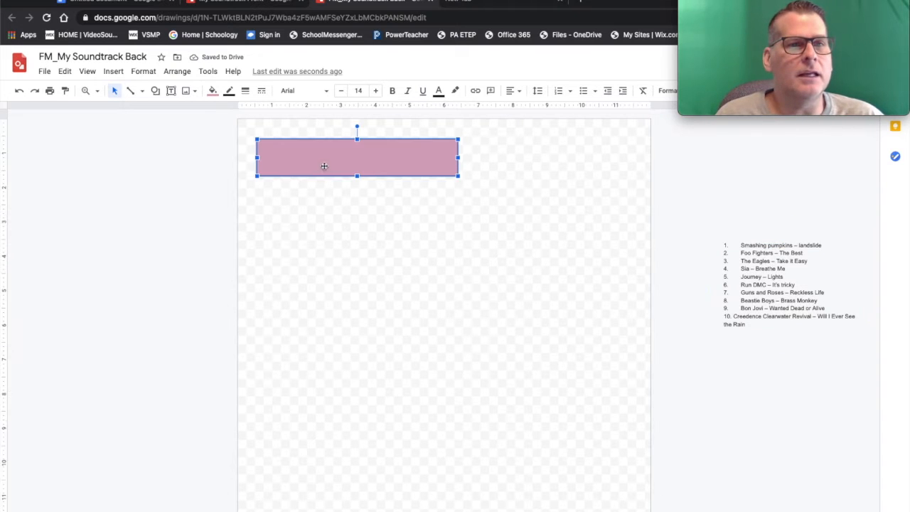
double_click(310, 164)
key(ctrl+v)
Step: Enlarge the song text in the rectangle to span most of its width, trying bold on it
drag(318, 154, 376, 153)
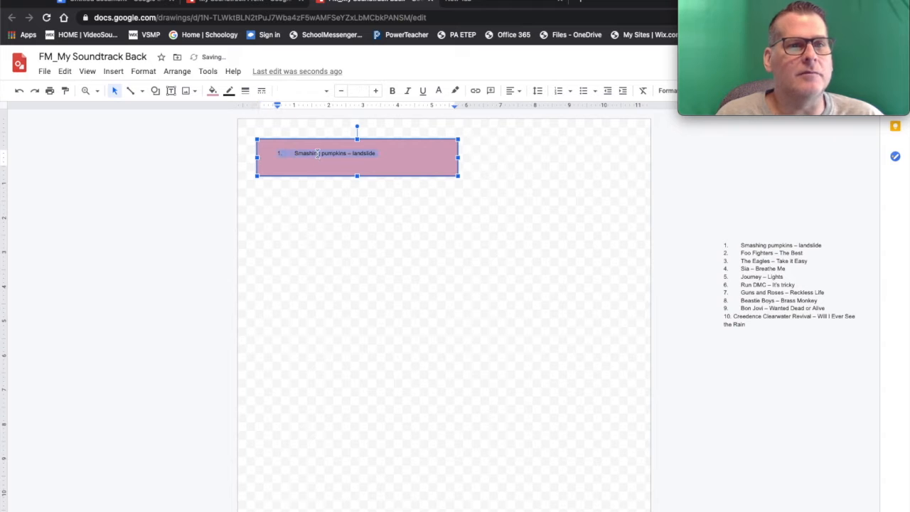
click(376, 94)
click(376, 94)
click(376, 94)
click(377, 93)
click(376, 94)
click(377, 93)
click(376, 94)
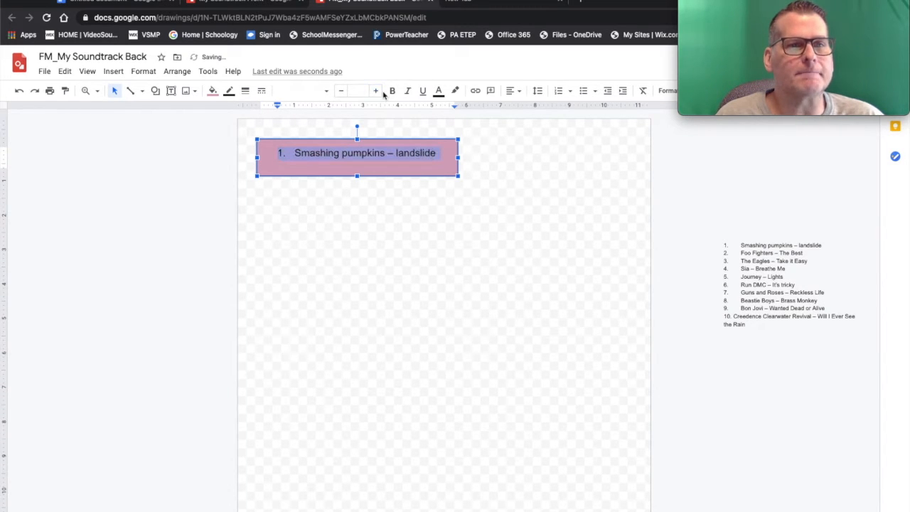
click(393, 93)
click(394, 95)
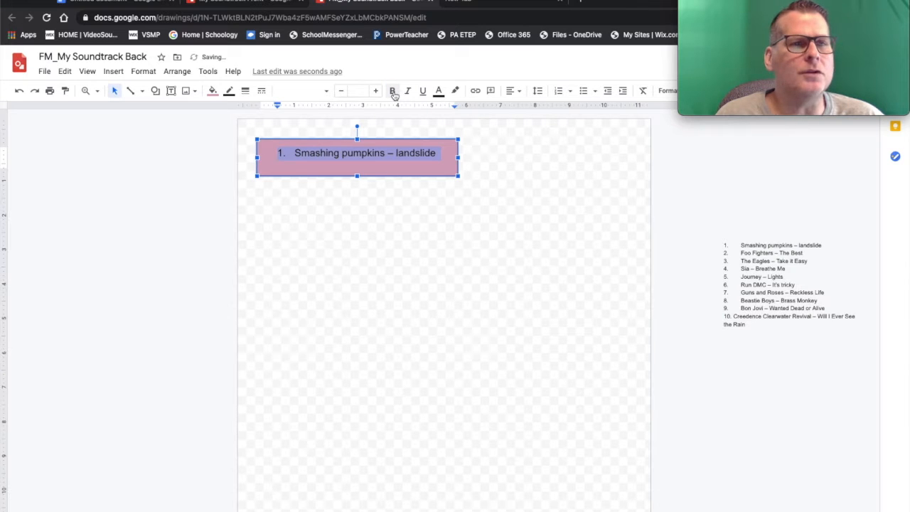
Step: Change the rectangle's song text to the Impact font and enlarge it further to nearly fill the rectangle's width
click(326, 94)
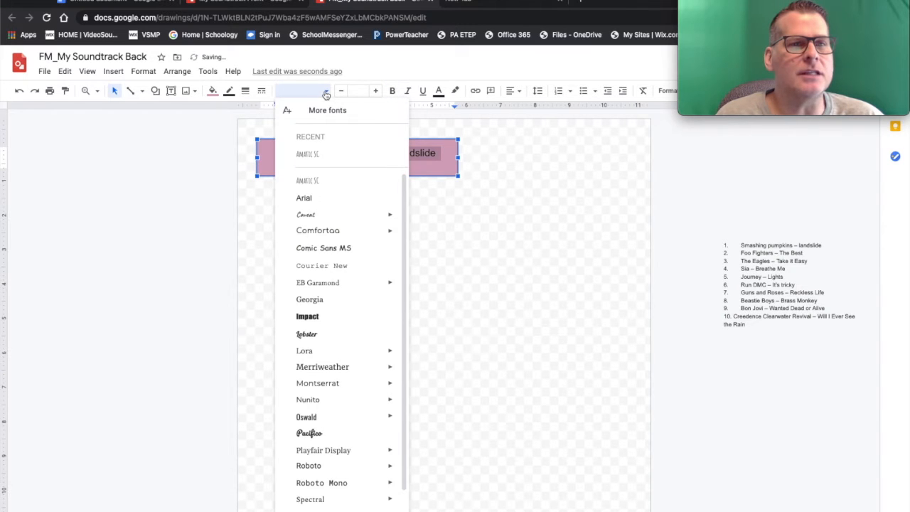
click(335, 317)
click(376, 92)
click(377, 94)
click(376, 93)
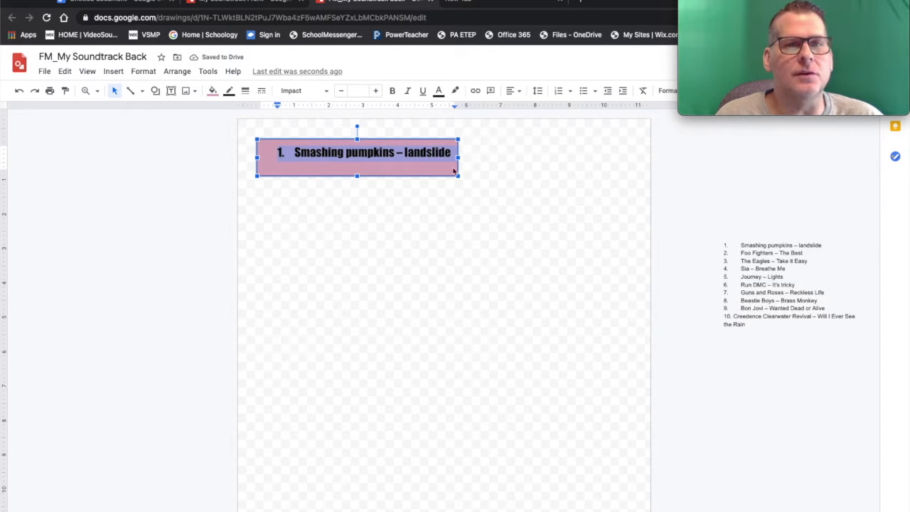
Step: Draw a right-pointing block arrow about 4.3 inches wide and 1.6 inches tall below the rectangle and fill it with orange
click(296, 155)
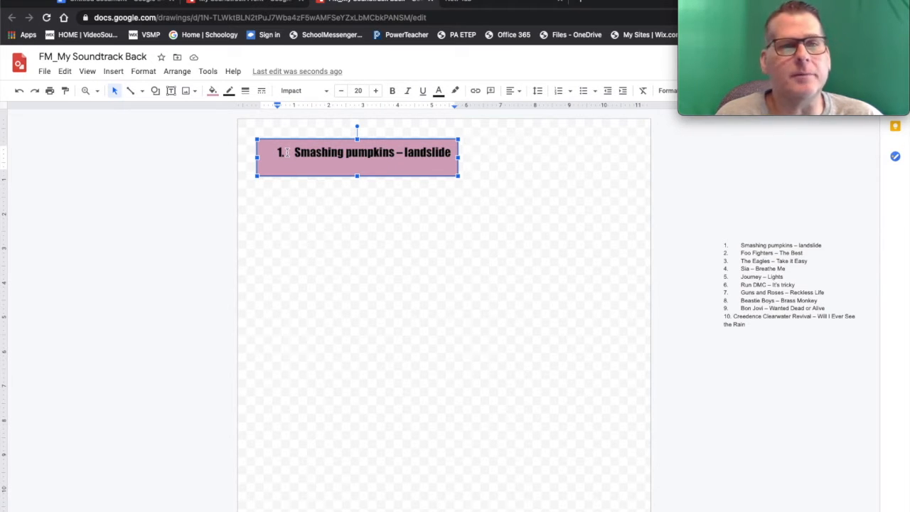
click(170, 91)
click(155, 92)
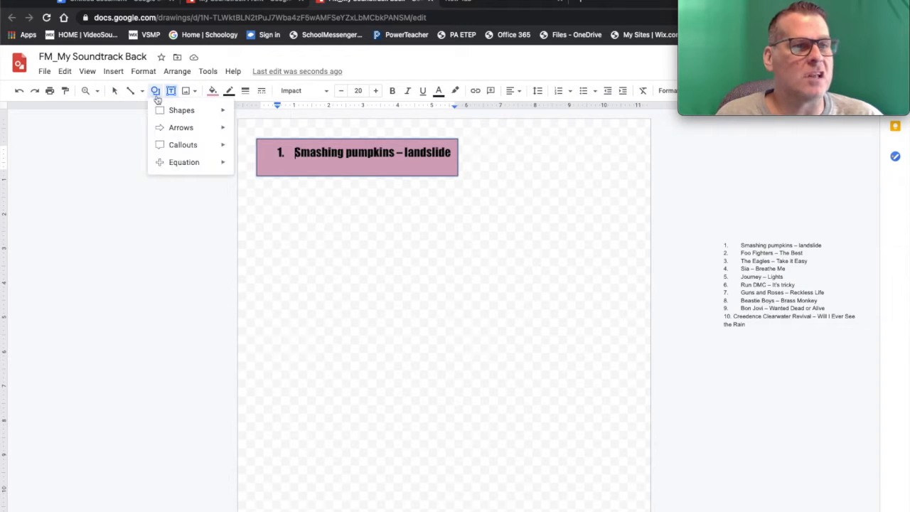
mouse_move(178, 127)
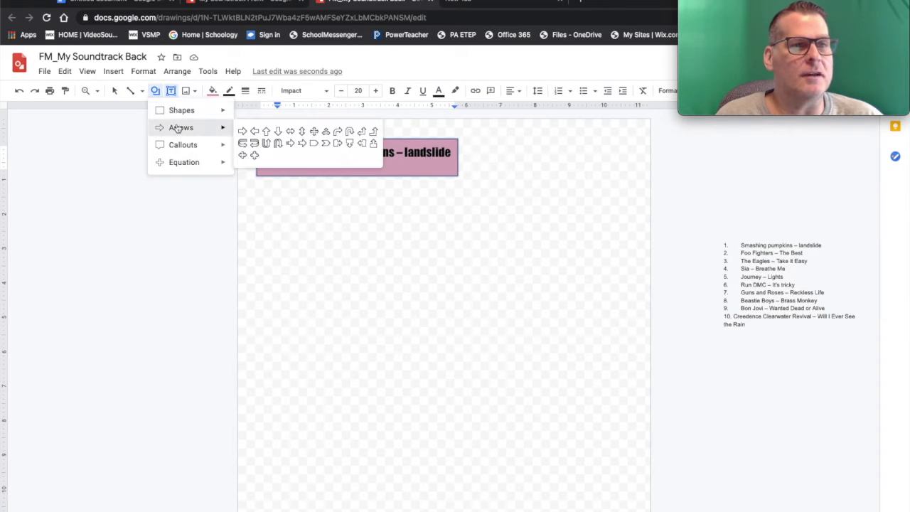
click(242, 131)
drag(266, 232, 410, 289)
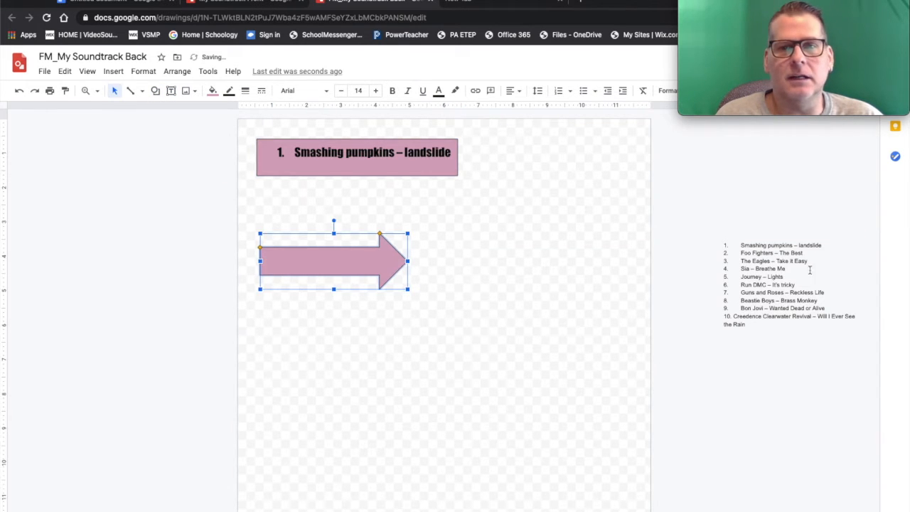
click(218, 94)
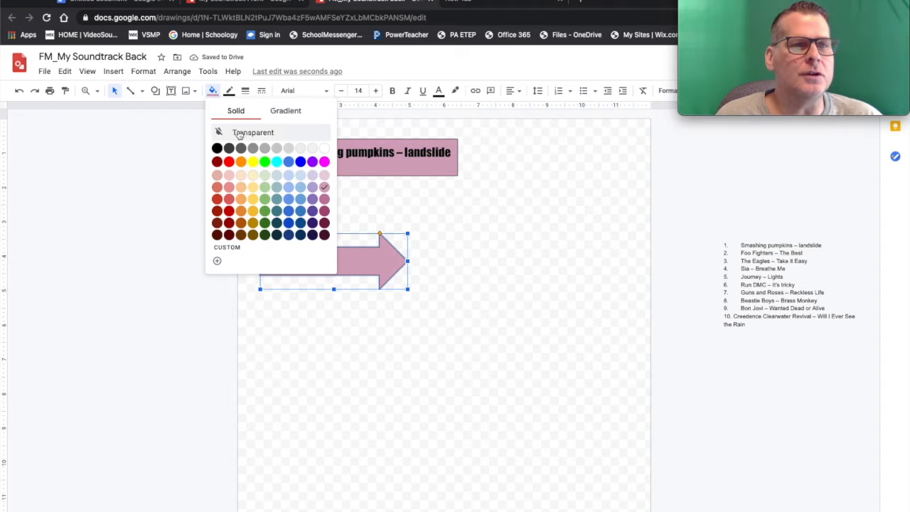
click(248, 161)
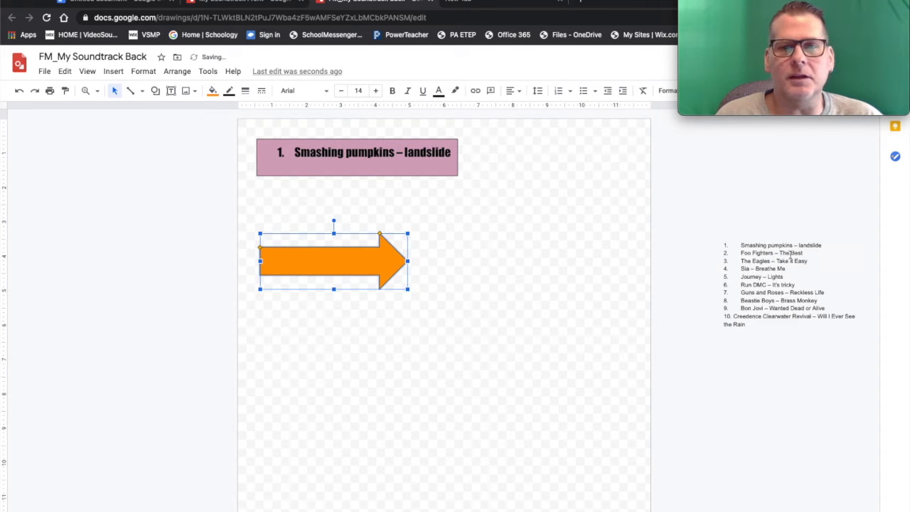
Step: Copy the second line of the song list, "Foo Fighters – The Best", and paste it into the arrow
click(791, 254)
triple_click(790, 255)
key(ctrl+c)
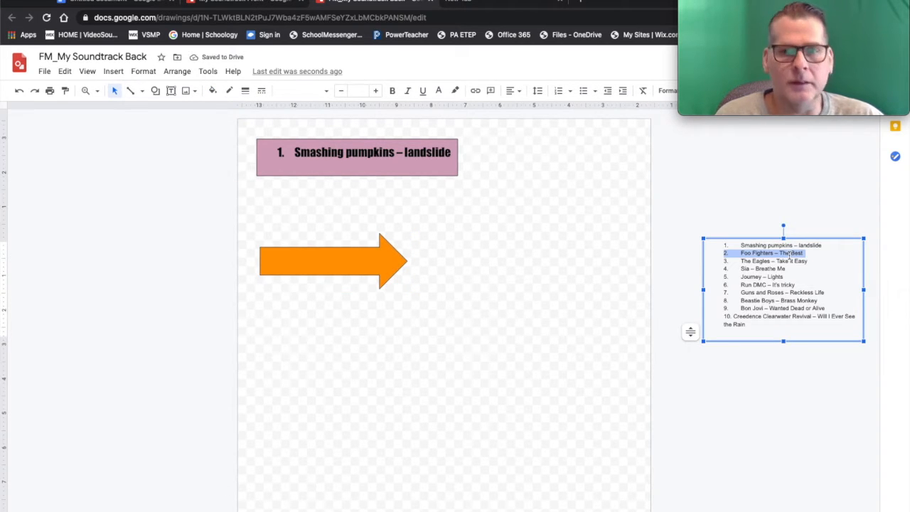
click(320, 261)
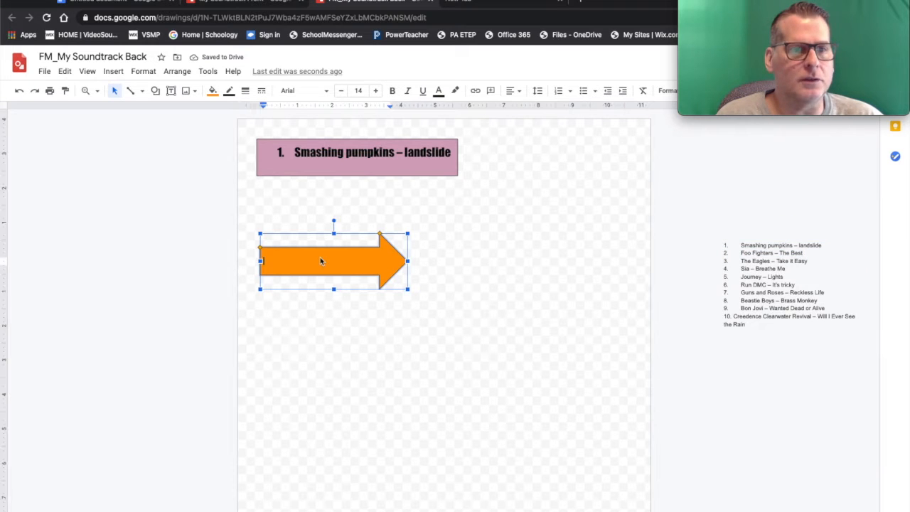
key(ctrl+v)
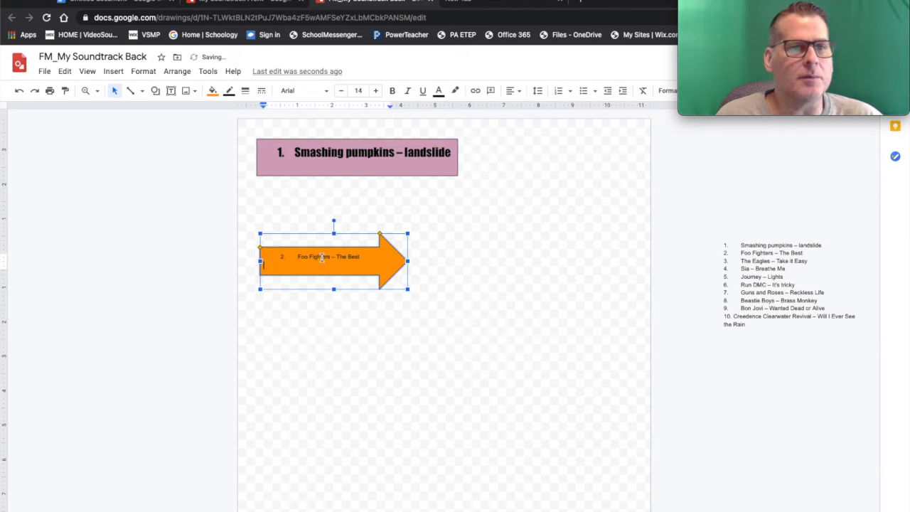
Step: Enlarge the arrow's song text to size 19 and remove the number in front of it
key(ctrl+a)
click(372, 91)
click(373, 91)
click(373, 91)
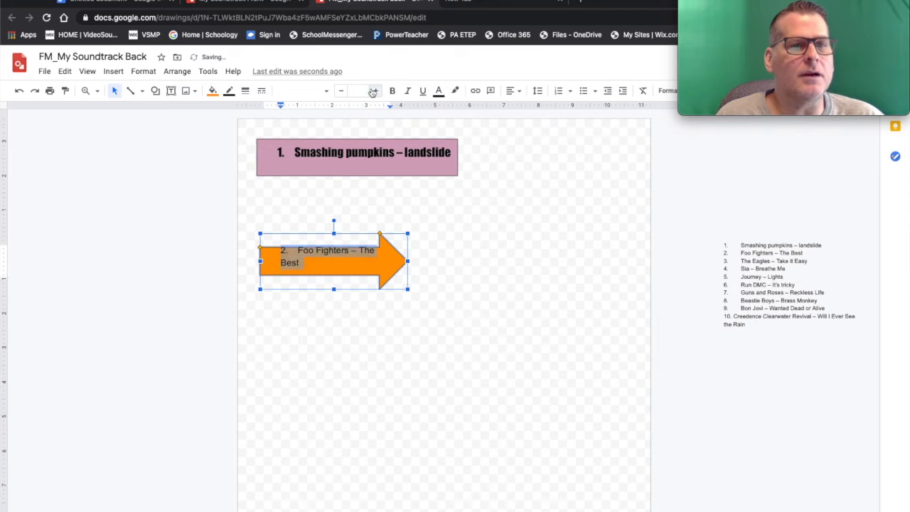
click(324, 269)
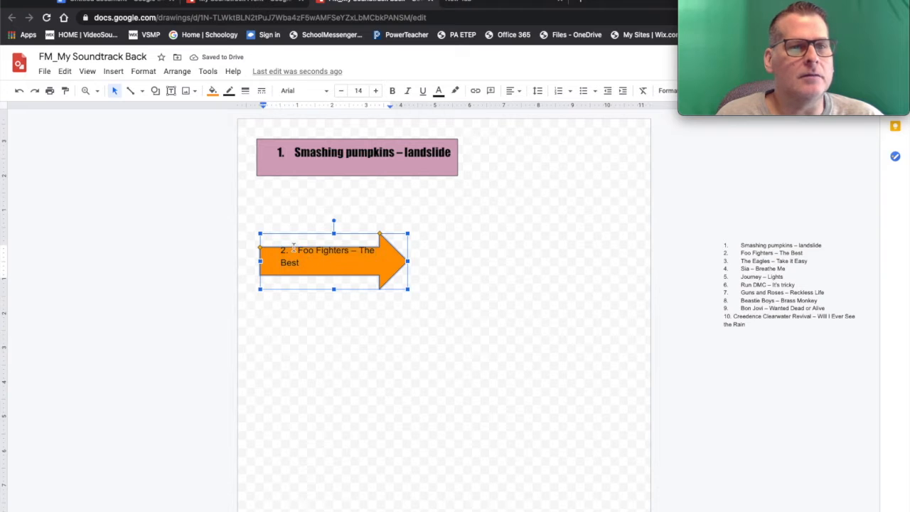
drag(296, 251, 267, 251)
key(BackSpace)
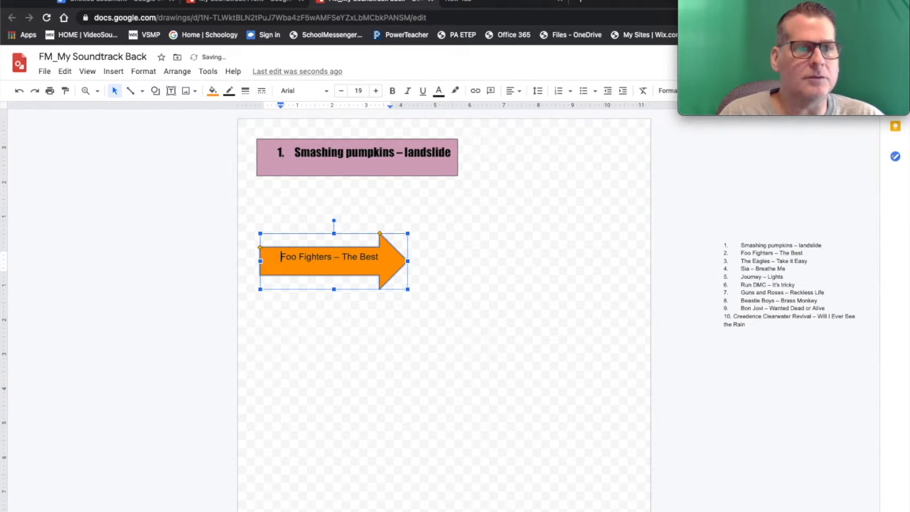
Step: Replace the indented number before the rectangle's song with "1." at its left edge, and reduce the rectangle's height to about 0.85 inch
click(295, 155)
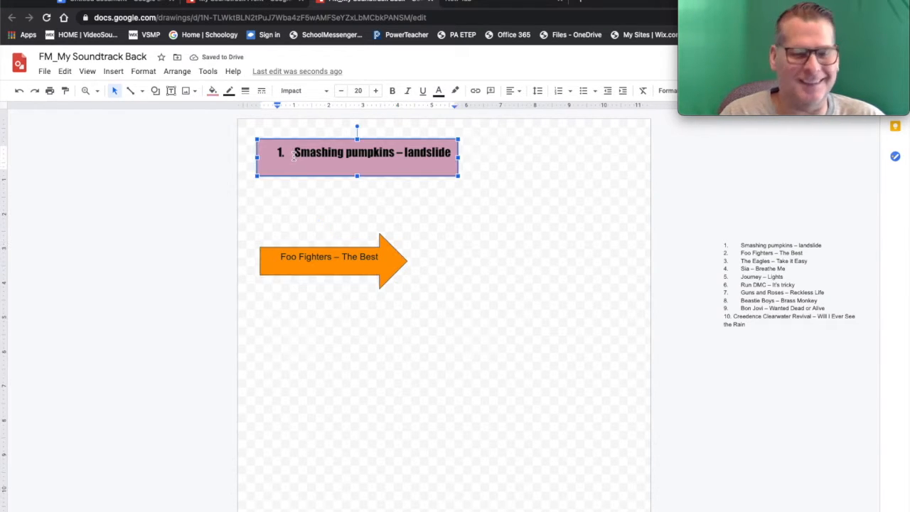
key(BackSpace)
key(BackSpace)
key(BackSpace)
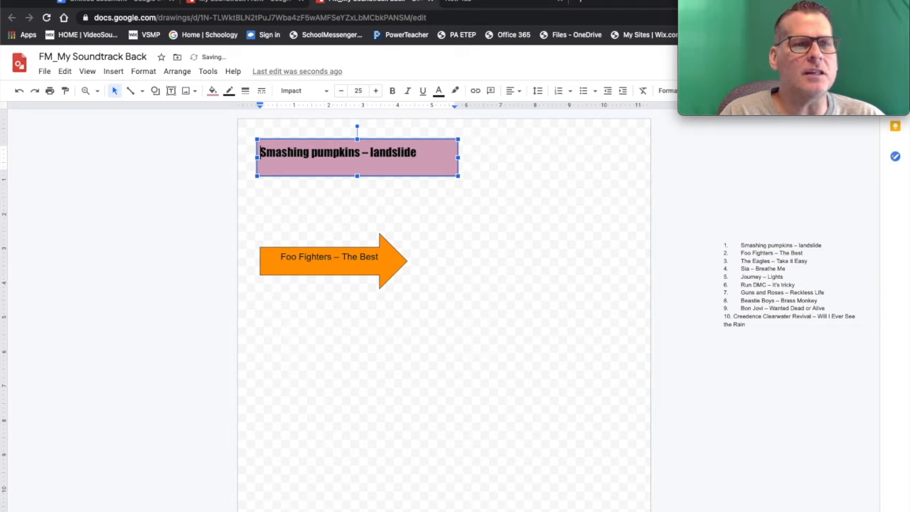
text(1.)
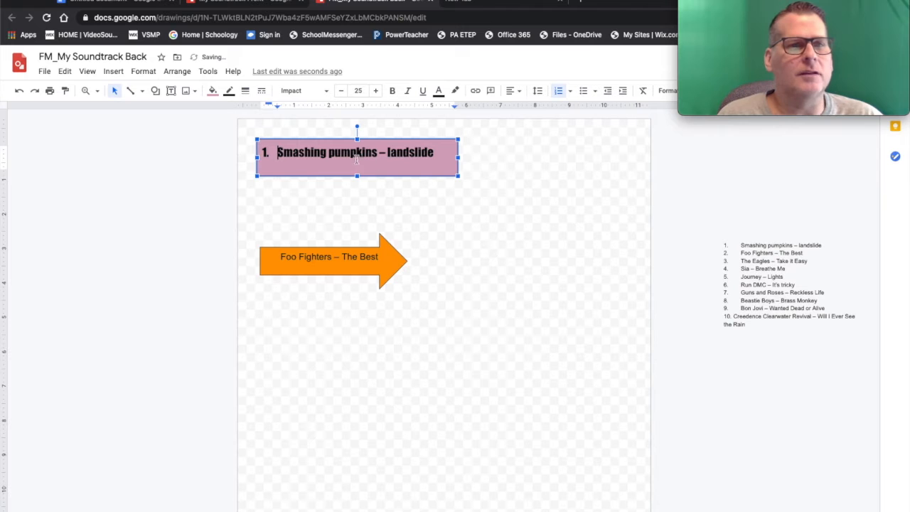
drag(357, 177, 356, 168)
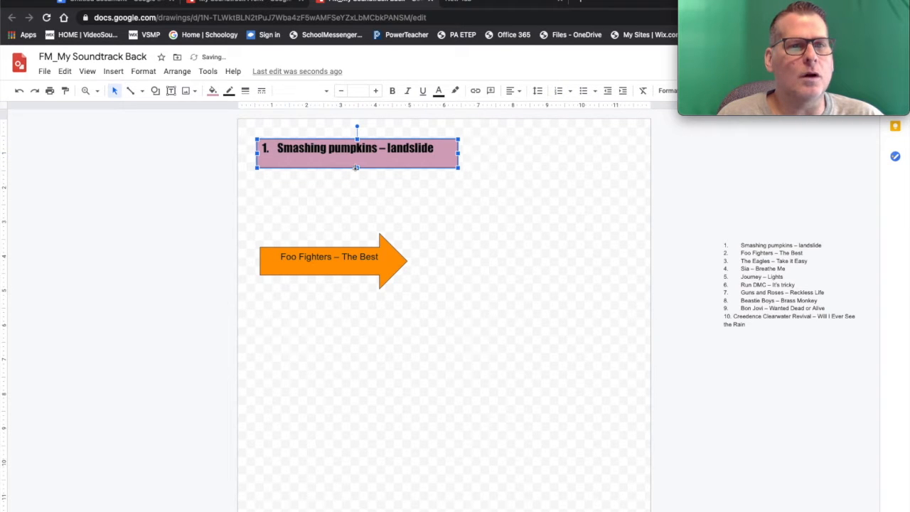
Step: Add the number "2." before the arrow's song title and remove the text's left indent
click(277, 260)
text(2.)
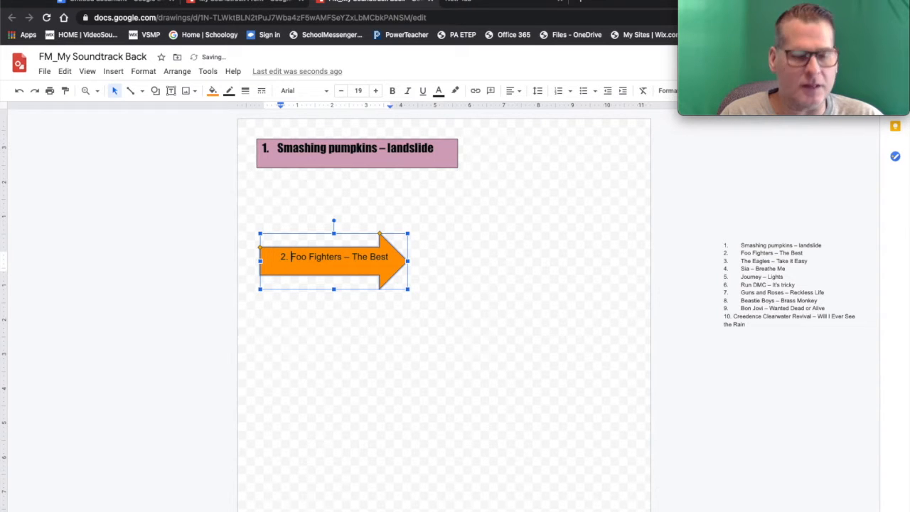
key(BackSpace)
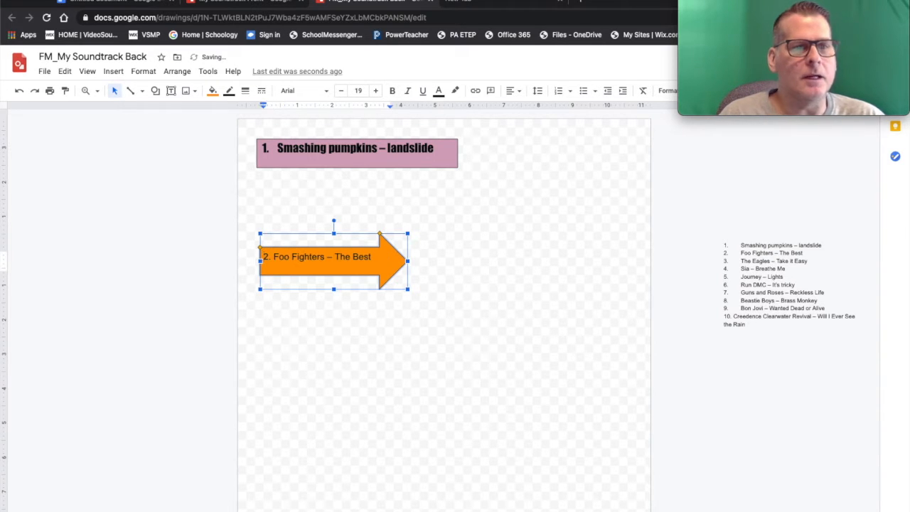
Step: Set the arrow's song text to size 22 in the Comfortaa Bold font
triple_click(341, 254)
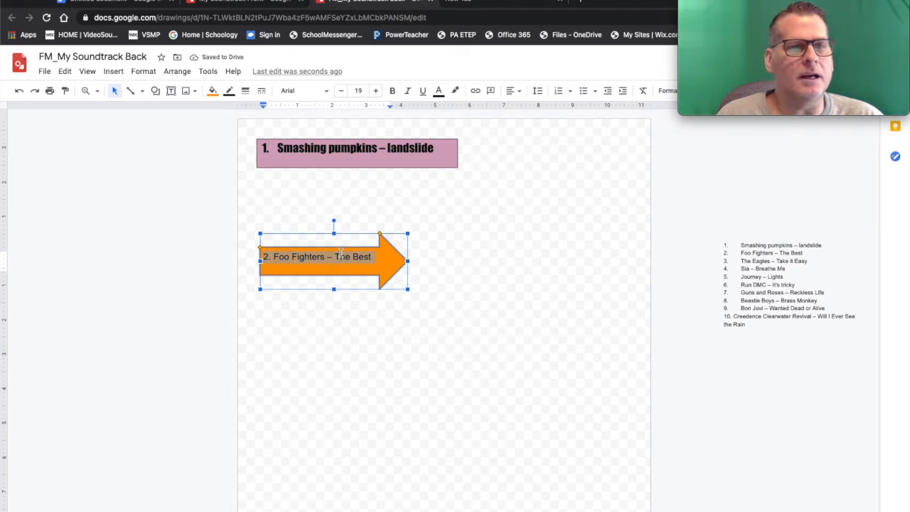
click(376, 91)
click(376, 91)
click(375, 91)
click(329, 91)
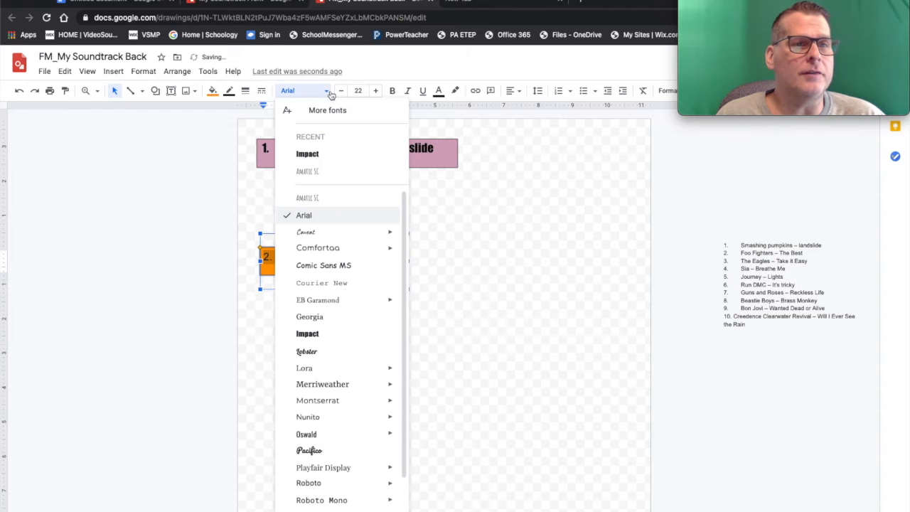
mouse_move(351, 252)
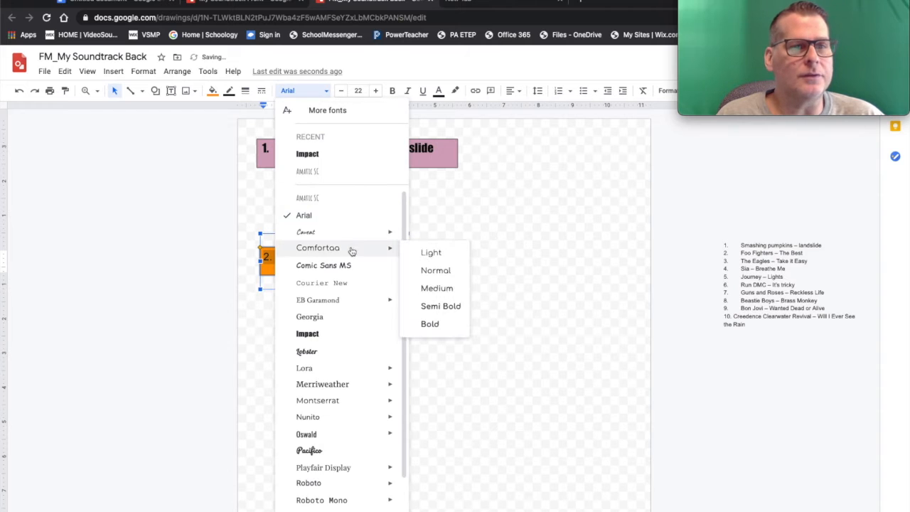
click(430, 324)
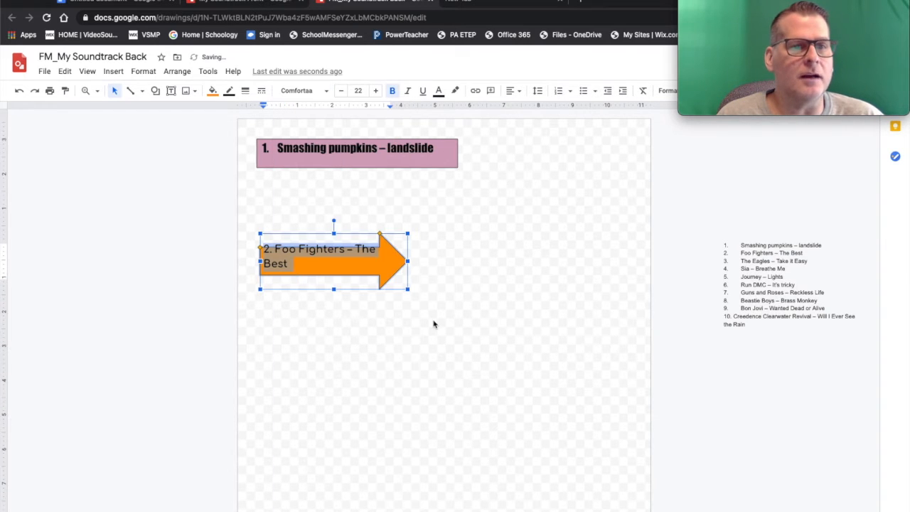
Step: Widen the arrow to about 5 inches so its text fits on one line, and rotate it about 25 degrees counterclockwise
click(389, 267)
drag(407, 262, 431, 266)
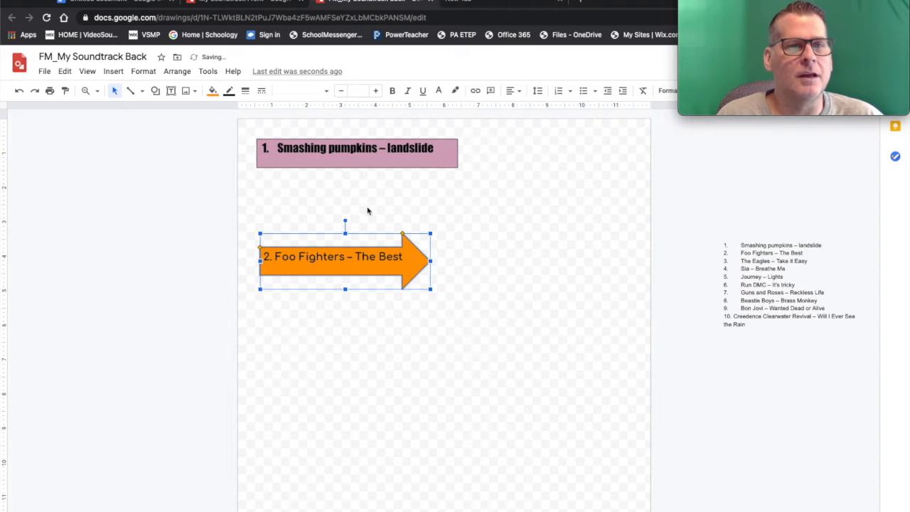
drag(345, 221, 326, 223)
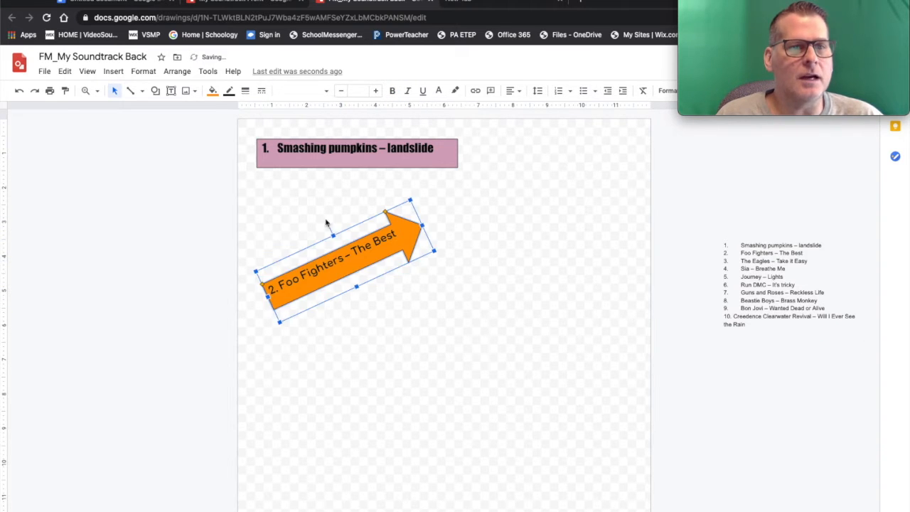
click(482, 244)
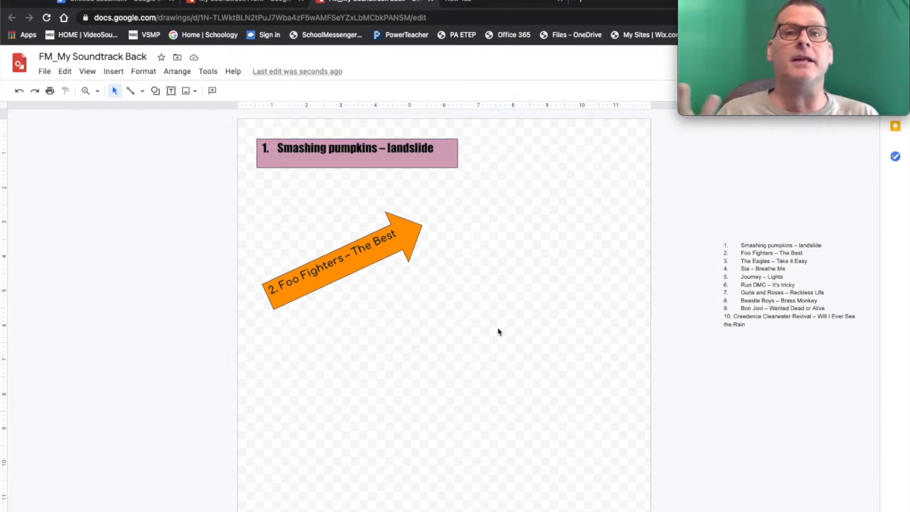
Step: Insert the image SPAdore20Years_Getty_Ringer.0.jpg from the computer, scaled to about 5.5 inches wide and placed in the canvas's lower-right area
click(187, 90)
click(195, 110)
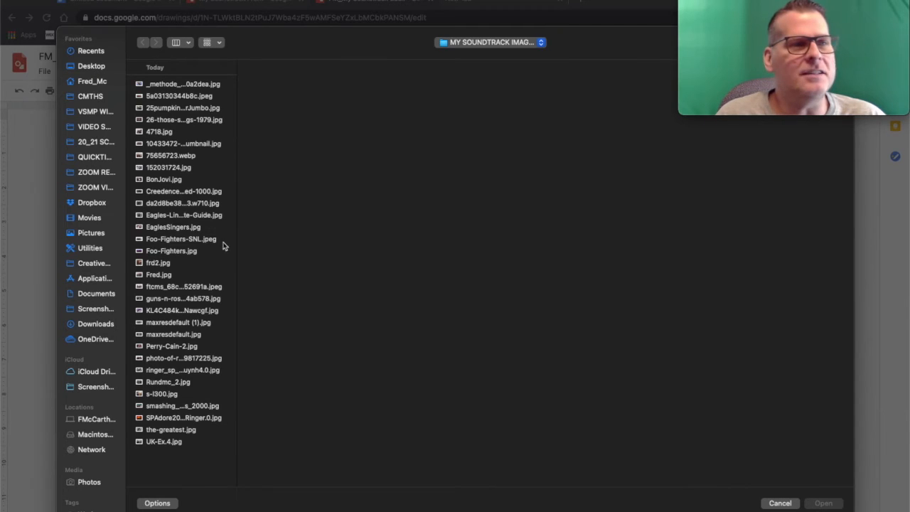
click(199, 429)
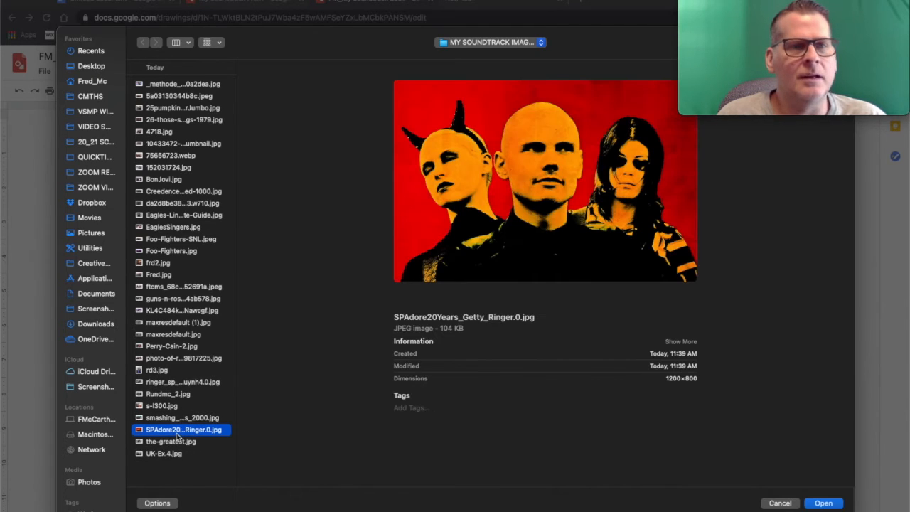
click(821, 503)
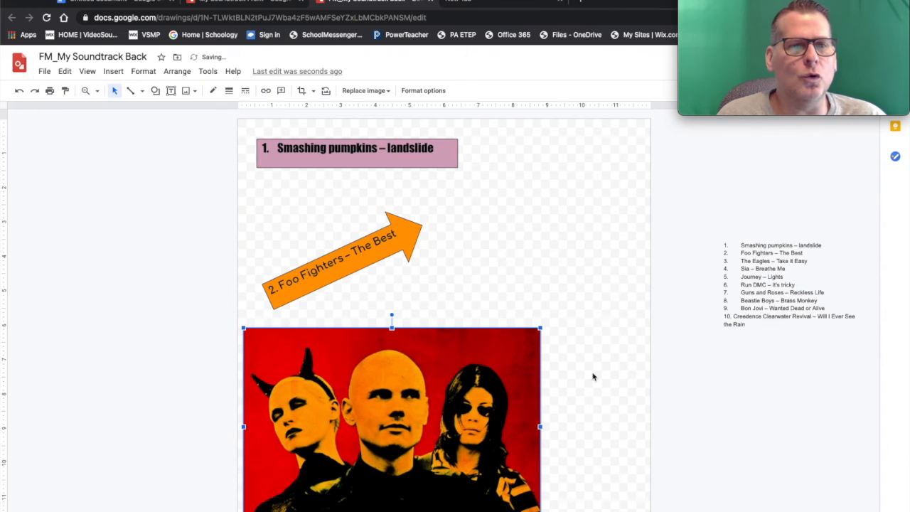
drag(540, 328, 434, 400)
drag(401, 451, 567, 401)
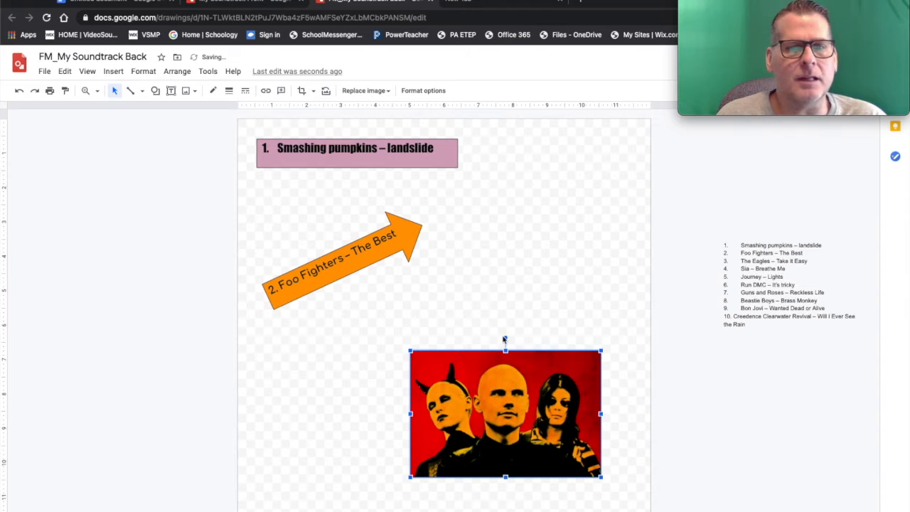
Step: Try rotating the inserted image about 18 degrees clockwise, and undo the rotation
drag(505, 339, 531, 339)
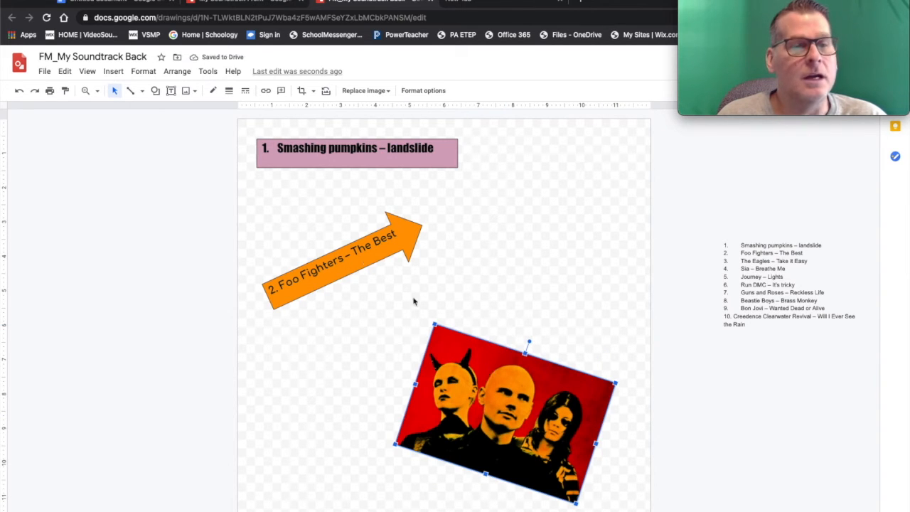
double_click(496, 400)
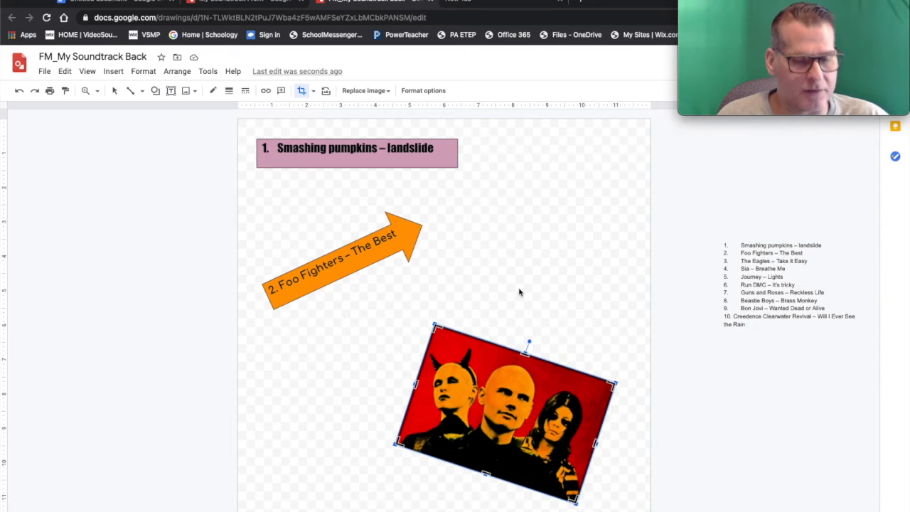
key(ctrl+z)
Step: Draw a text box about 5 inches wide and 1 inch tall across the image's lower part, and cut the song line from the magenta rectangle
click(171, 91)
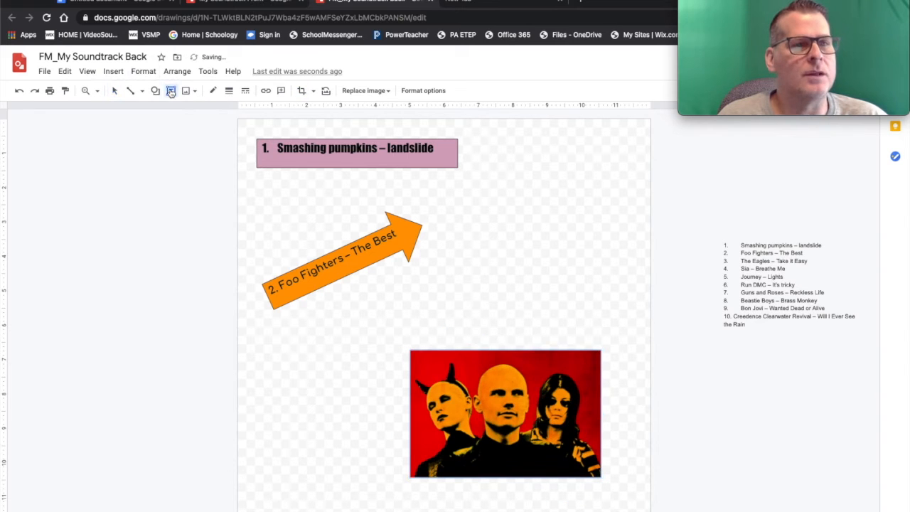
drag(420, 438, 593, 471)
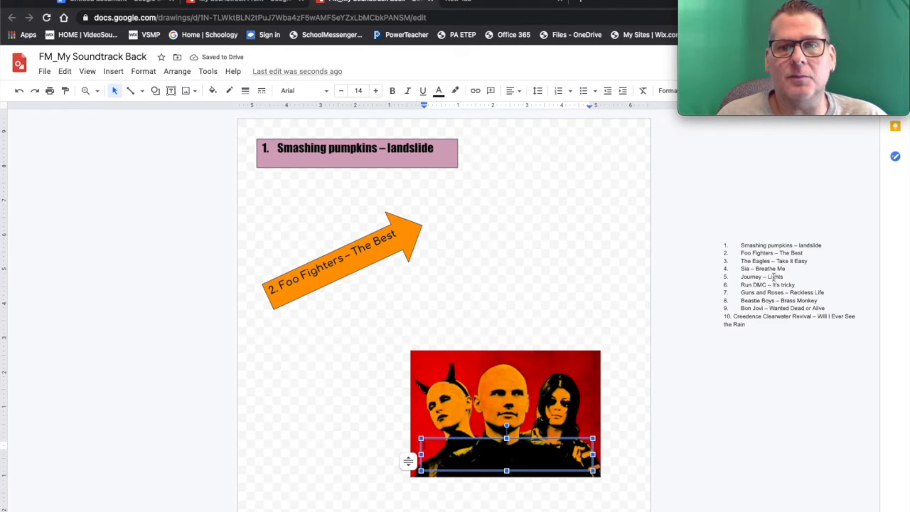
double_click(401, 147)
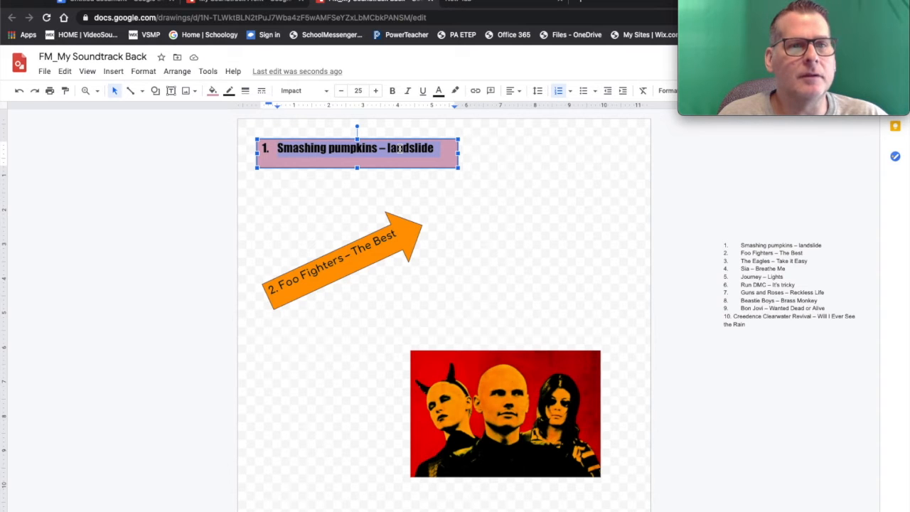
key(ctrl+a)
key(BackSpace)
key(BackSpace)
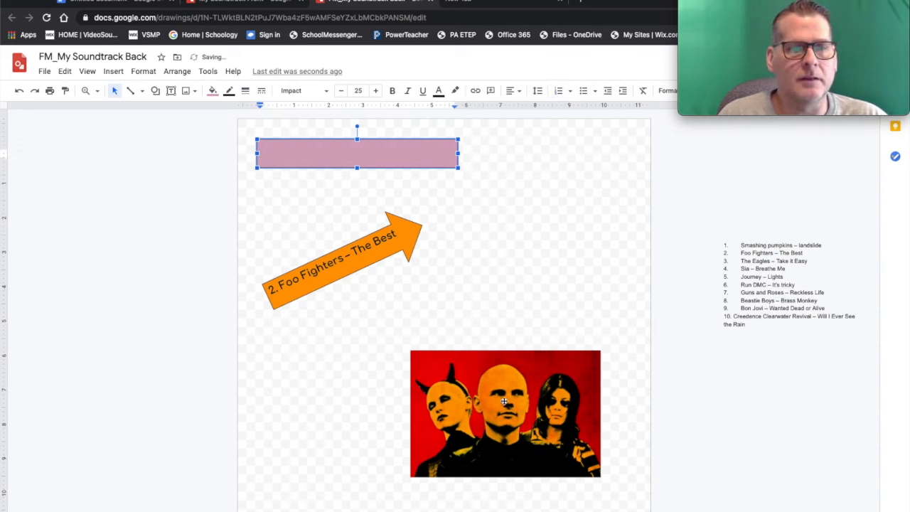
Step: Paste the song line "Smashing pumpkins – landslide" into the text box over the image and color the text white
click(469, 458)
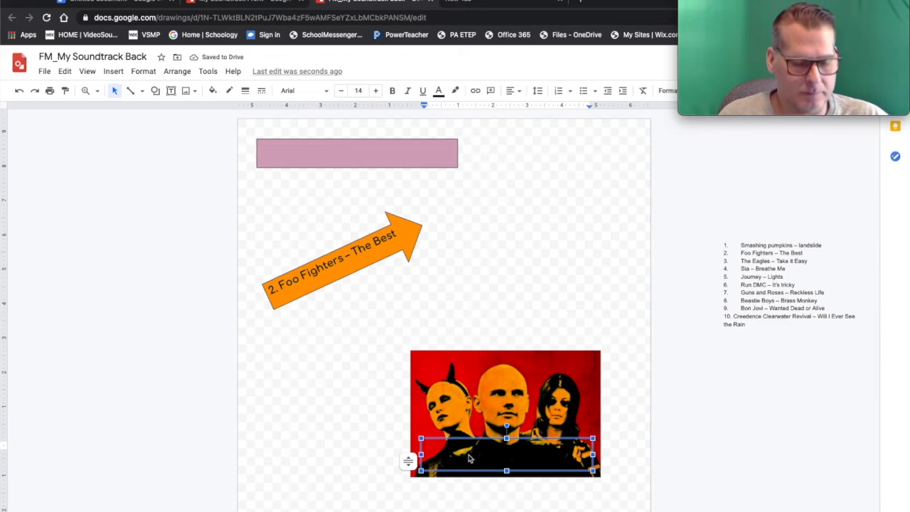
key(ctrl+z)
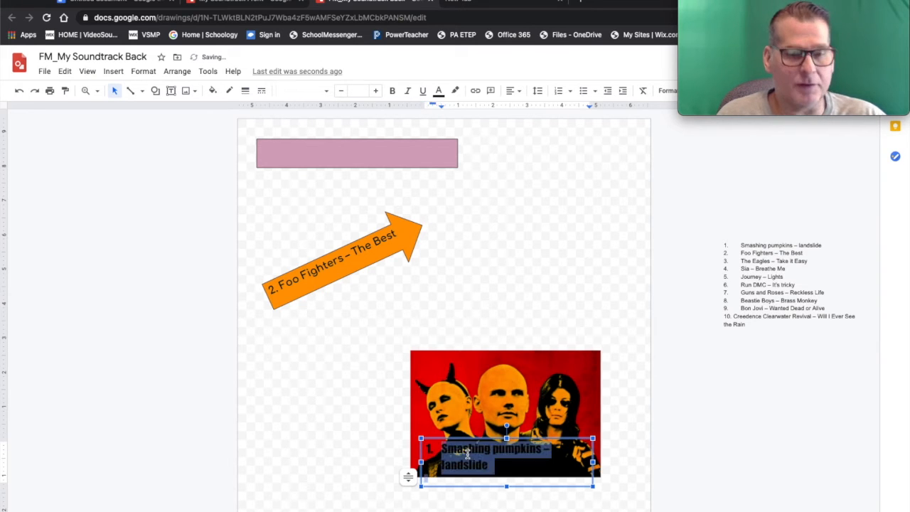
click(445, 92)
click(547, 108)
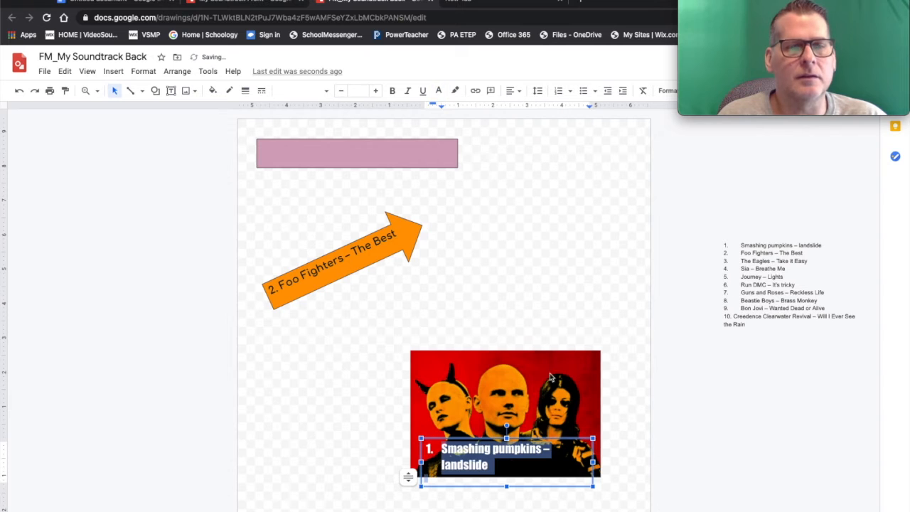